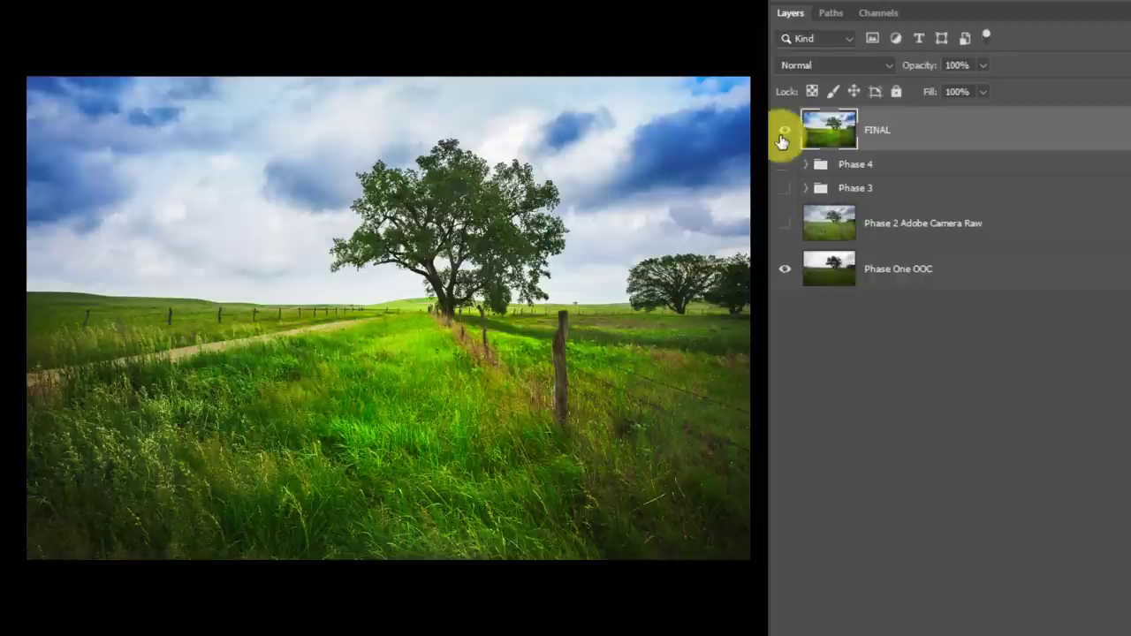
Compare the FINAL layer on and off, leave it hidden, and select Phase One OOC
click(786, 133)
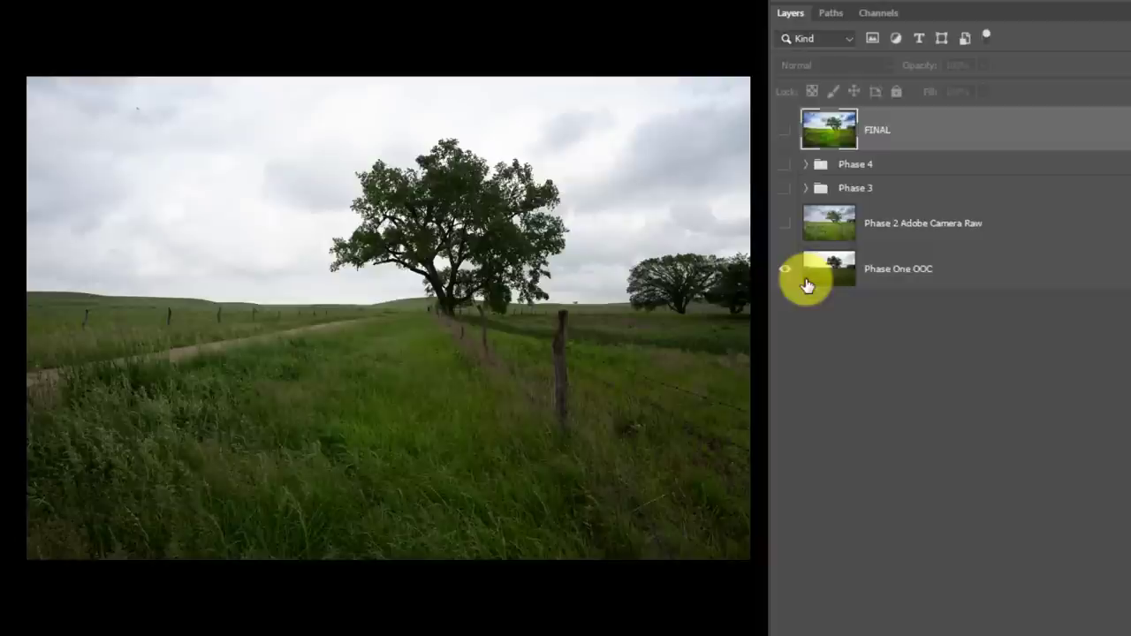
click(785, 133)
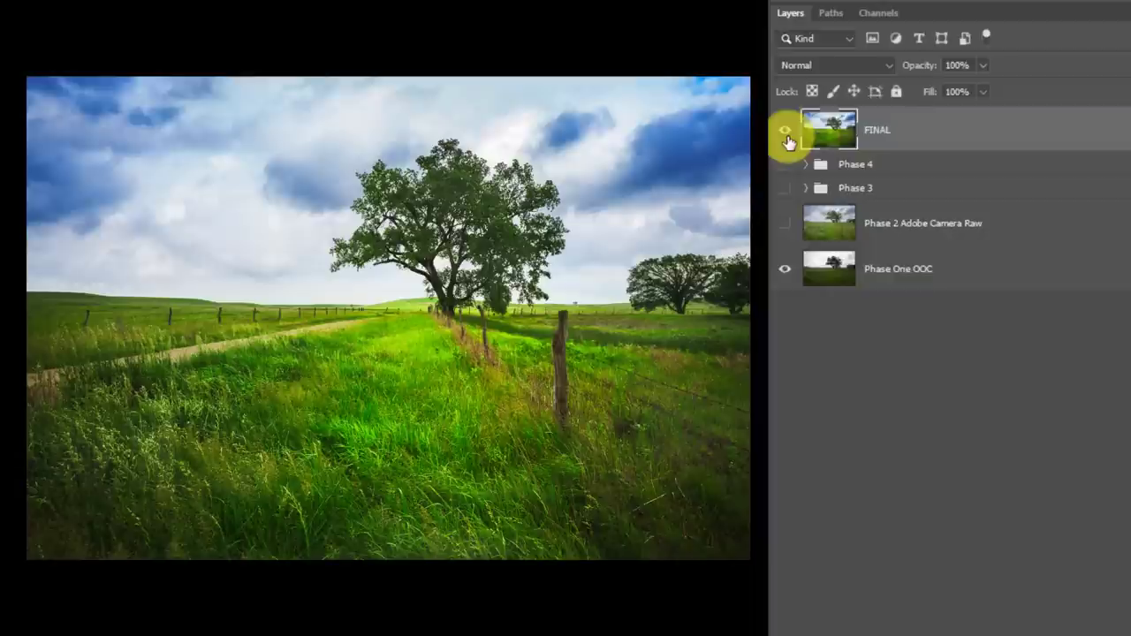
click(786, 134)
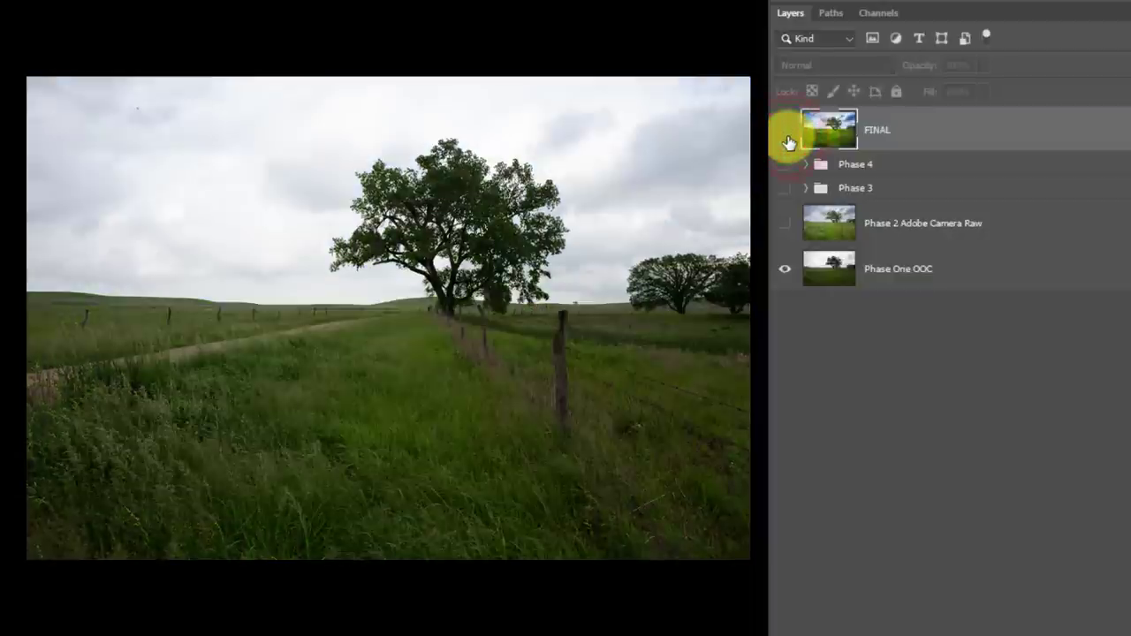
click(913, 272)
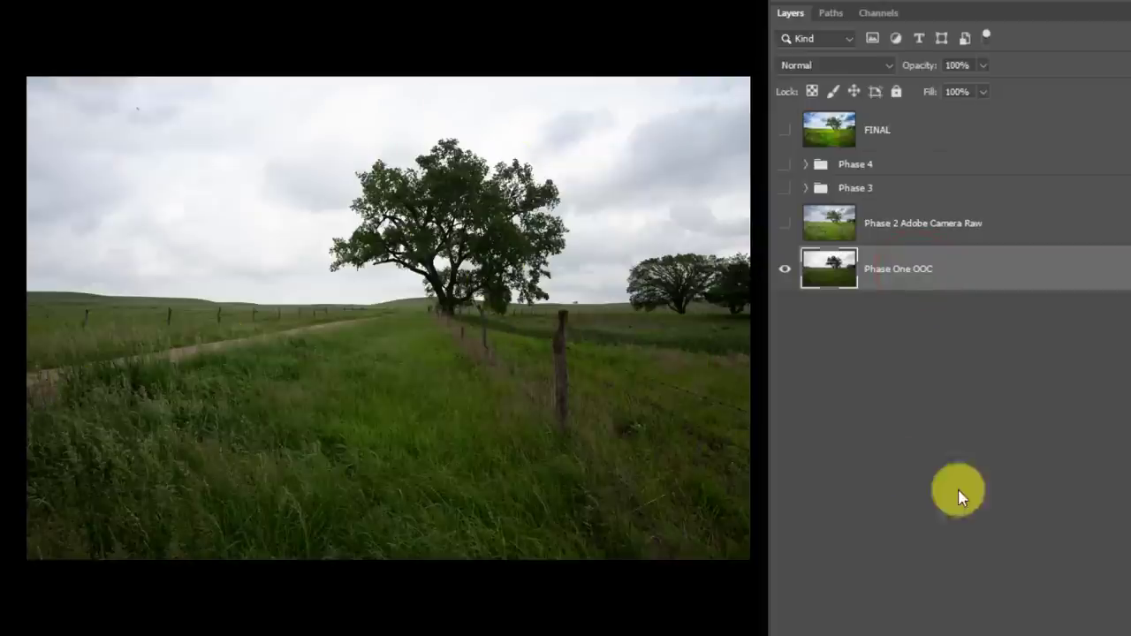
Keep Phase One OOC visible, then show and select the Phase 2 Adobe Camera Raw layer
click(785, 266)
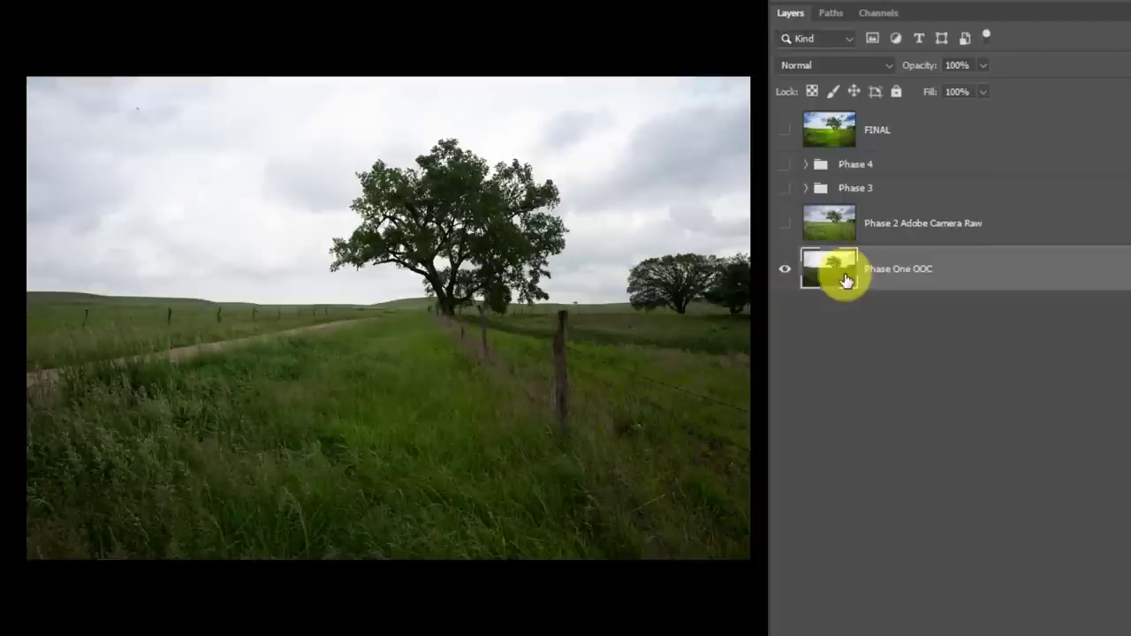
click(783, 224)
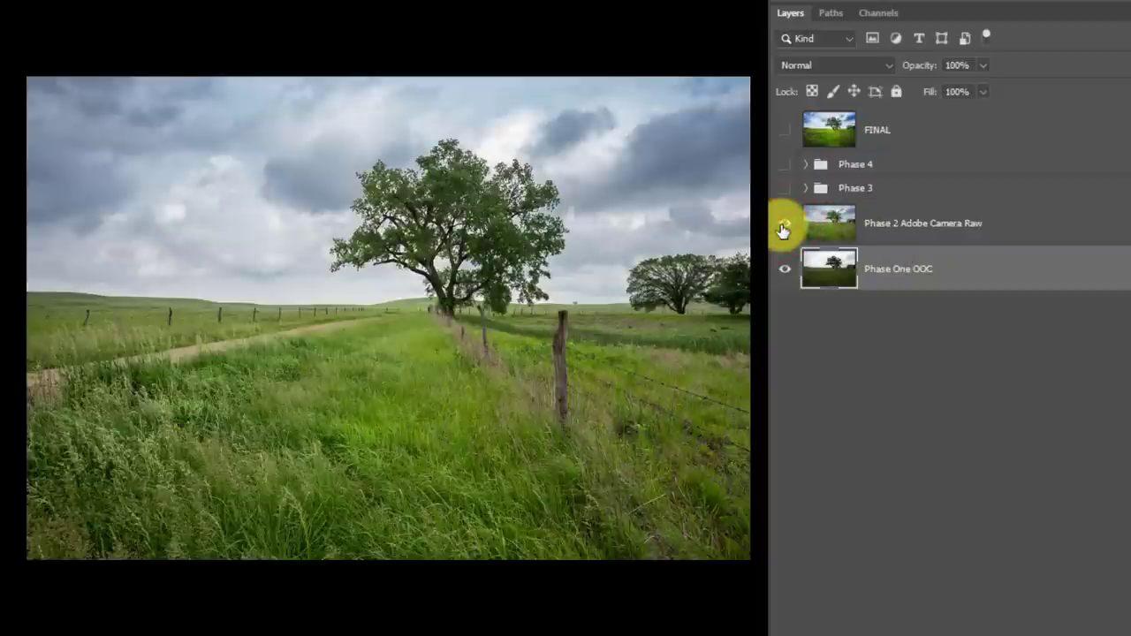
click(817, 228)
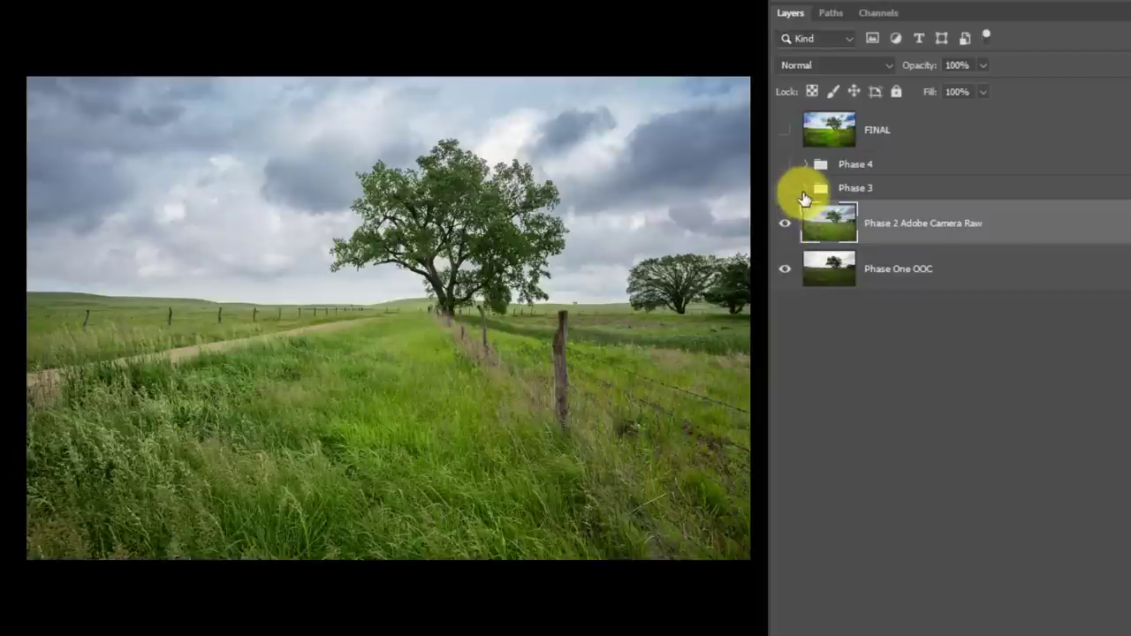
Expand Phase 3 and its Tone group, then toggle Tone and Phase 3 visibility to compare
click(804, 191)
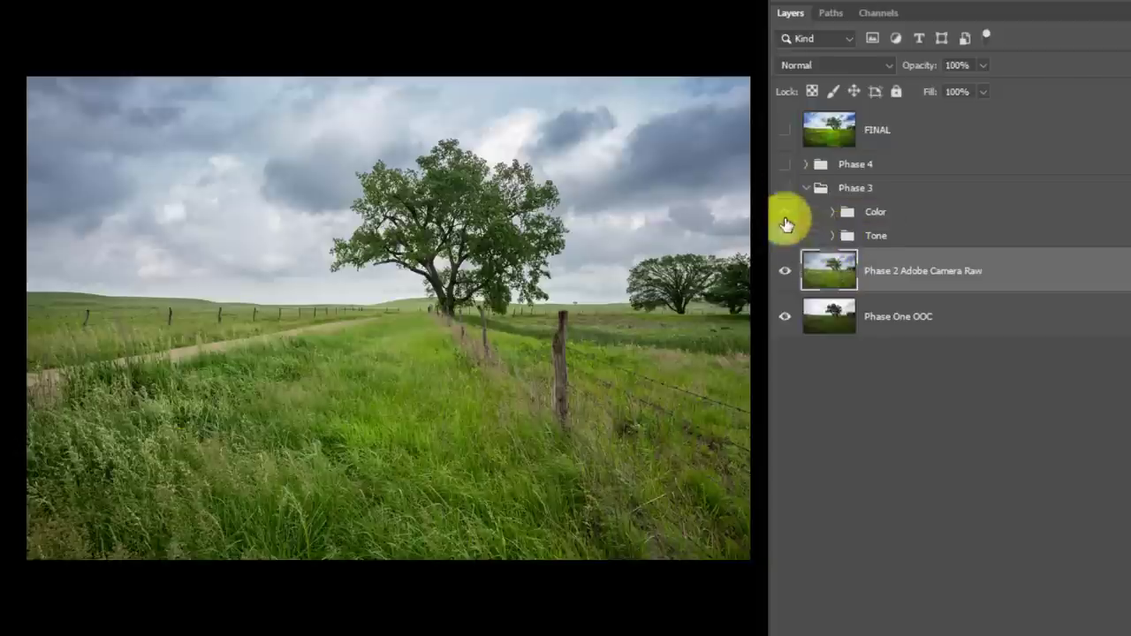
click(831, 235)
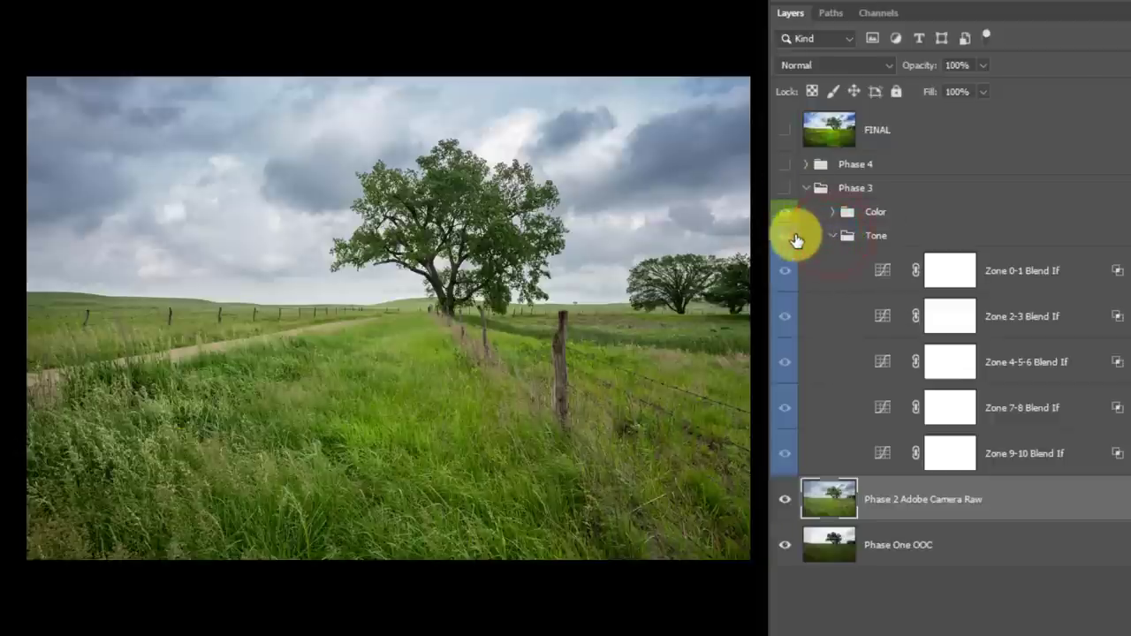
click(787, 233)
click(783, 190)
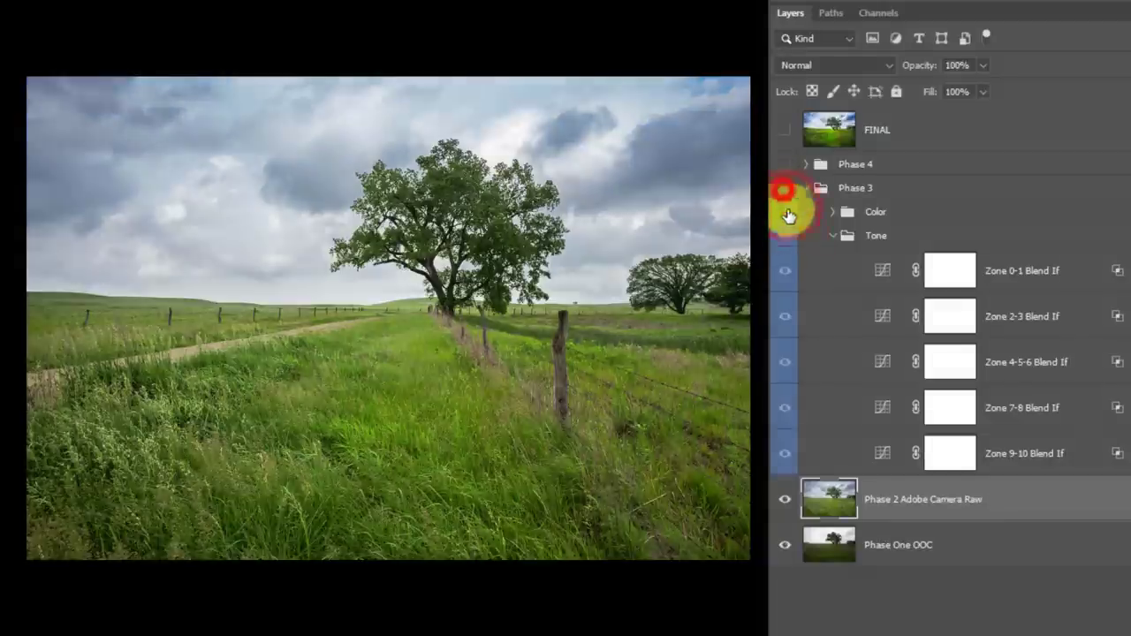
click(787, 235)
click(787, 235)
click(788, 185)
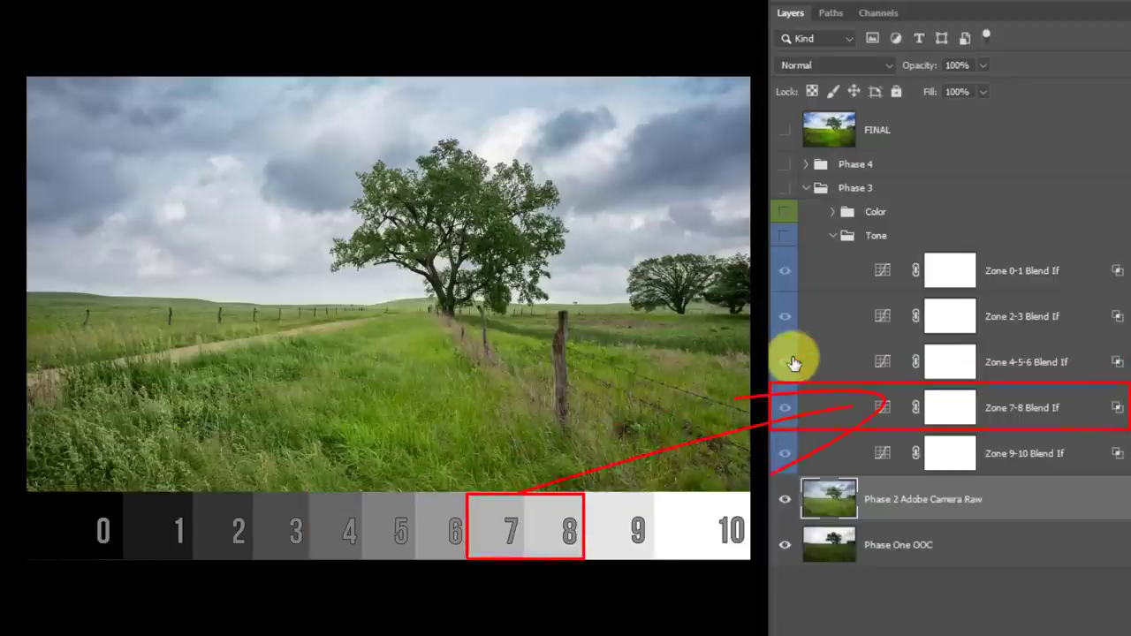
Enable Phase 3's Tone adjustments and inspect the Zone 0-1, 2-3, 4-5-6 and 7-8 Blend If layers
click(785, 237)
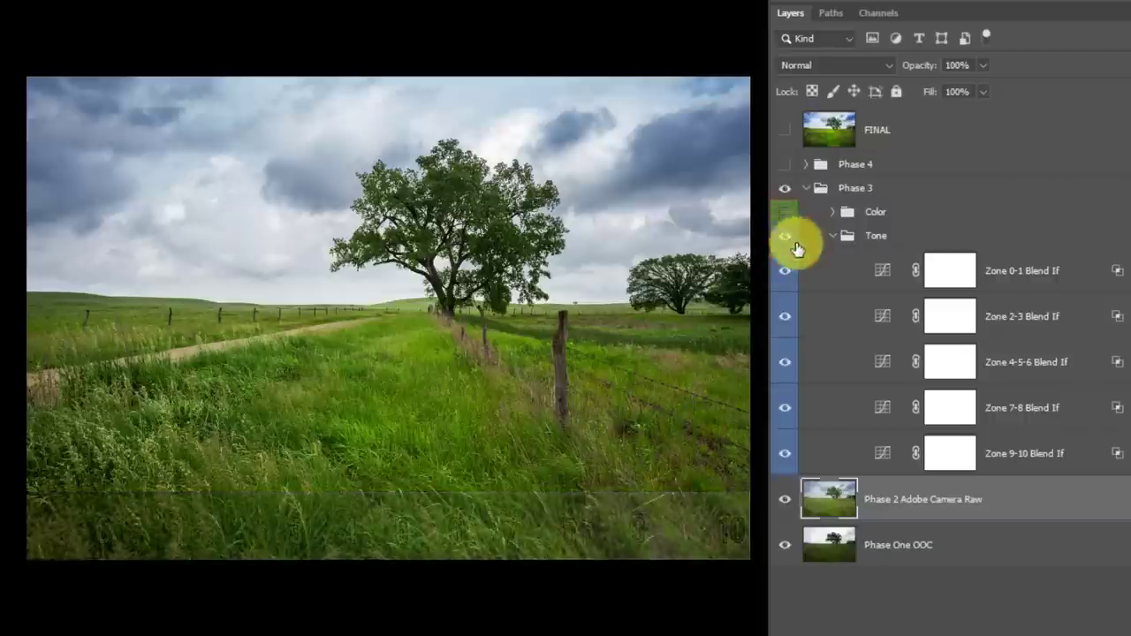
click(885, 272)
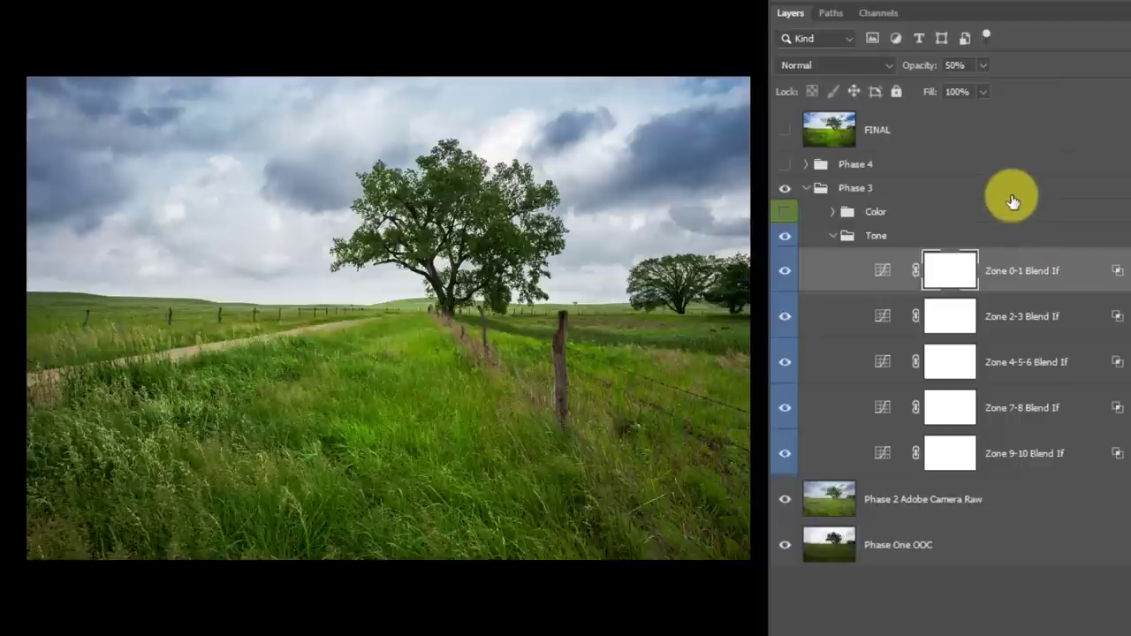
click(883, 308)
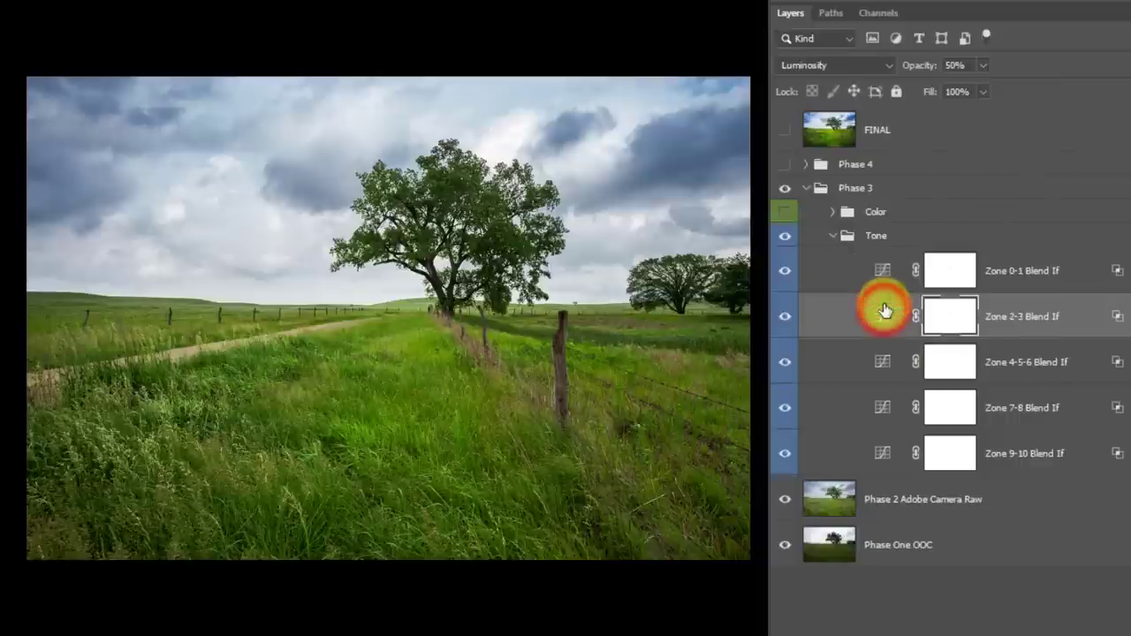
click(888, 361)
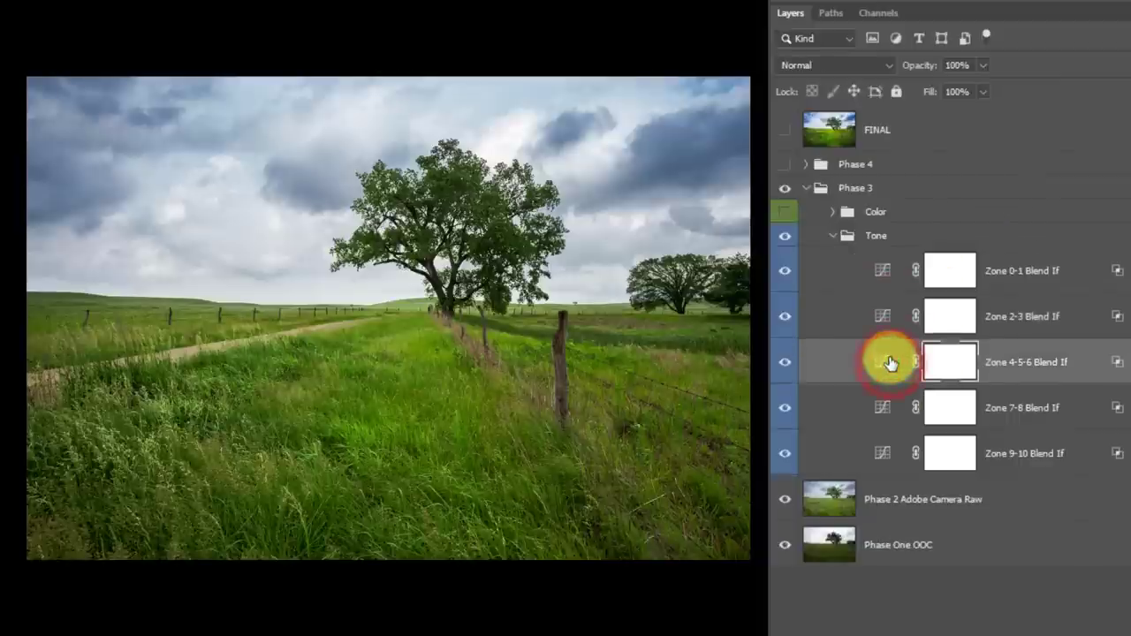
click(879, 406)
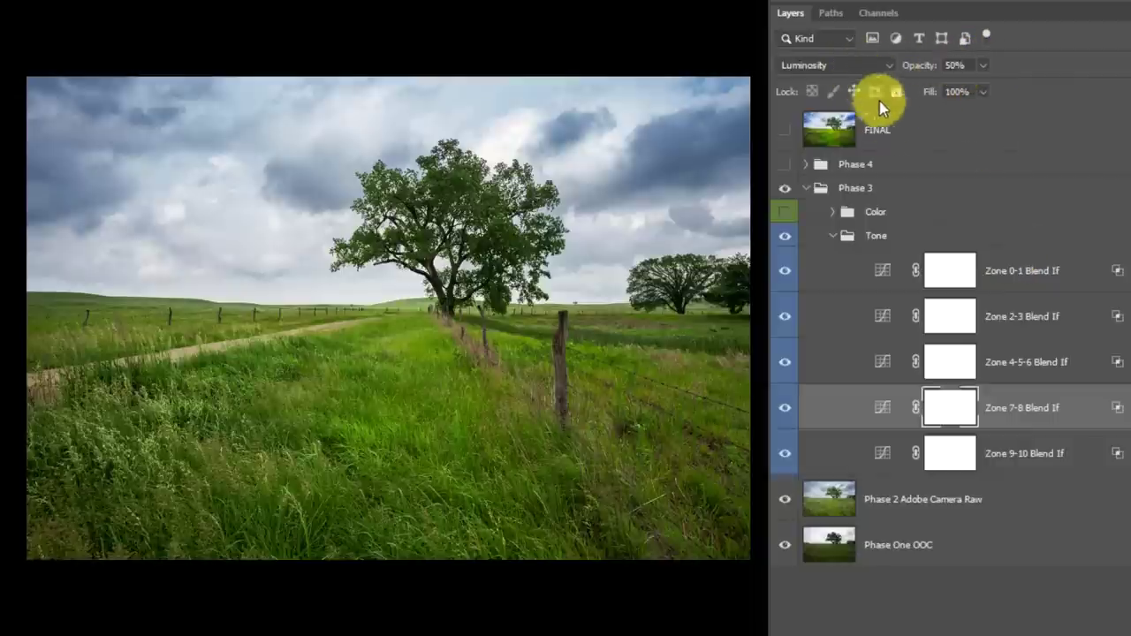
Review Zone 7-8 Blend If's blending options, then compare the image with Tone off and on
double_click(1106, 416)
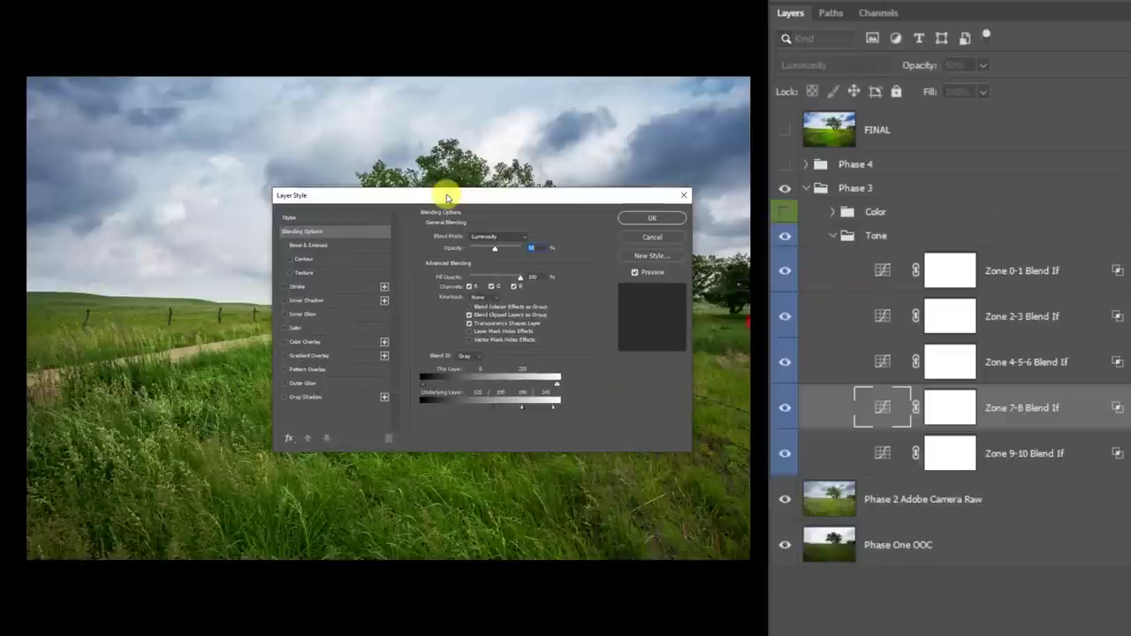
click(676, 218)
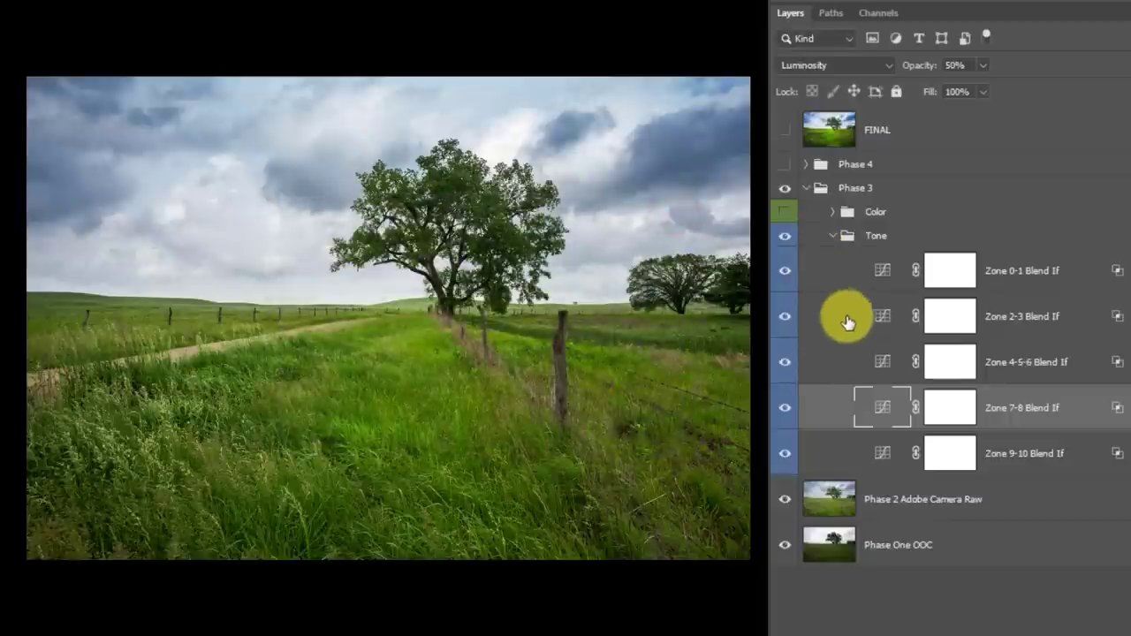
click(784, 235)
click(785, 236)
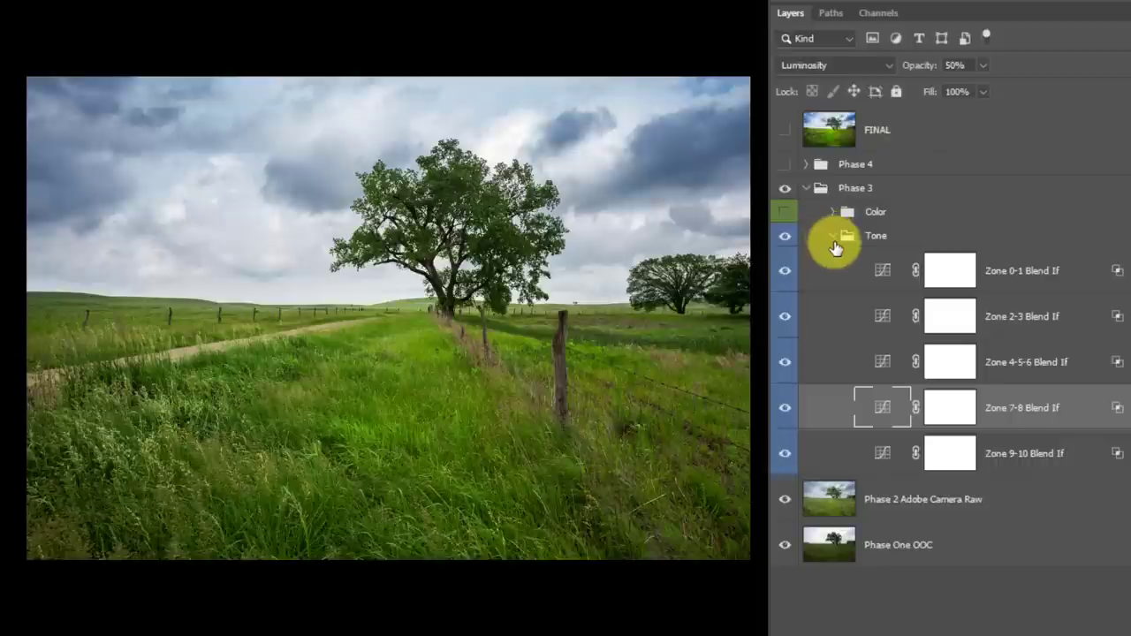
Collapse Tone, expand and enable the Color group, and hide Yellow Analogous
click(832, 237)
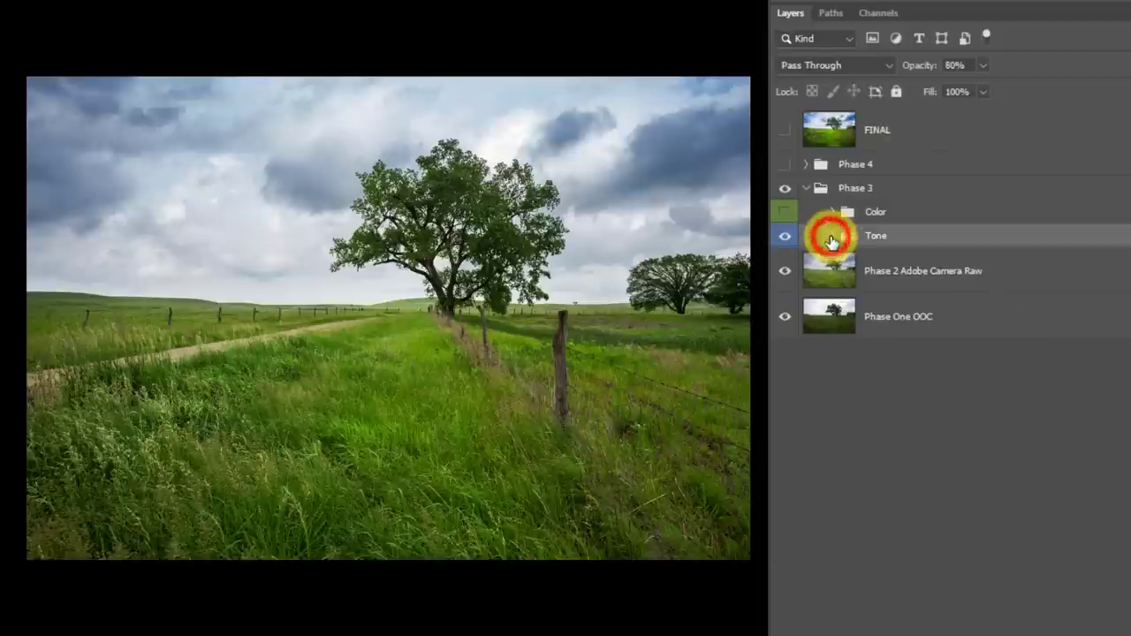
click(832, 212)
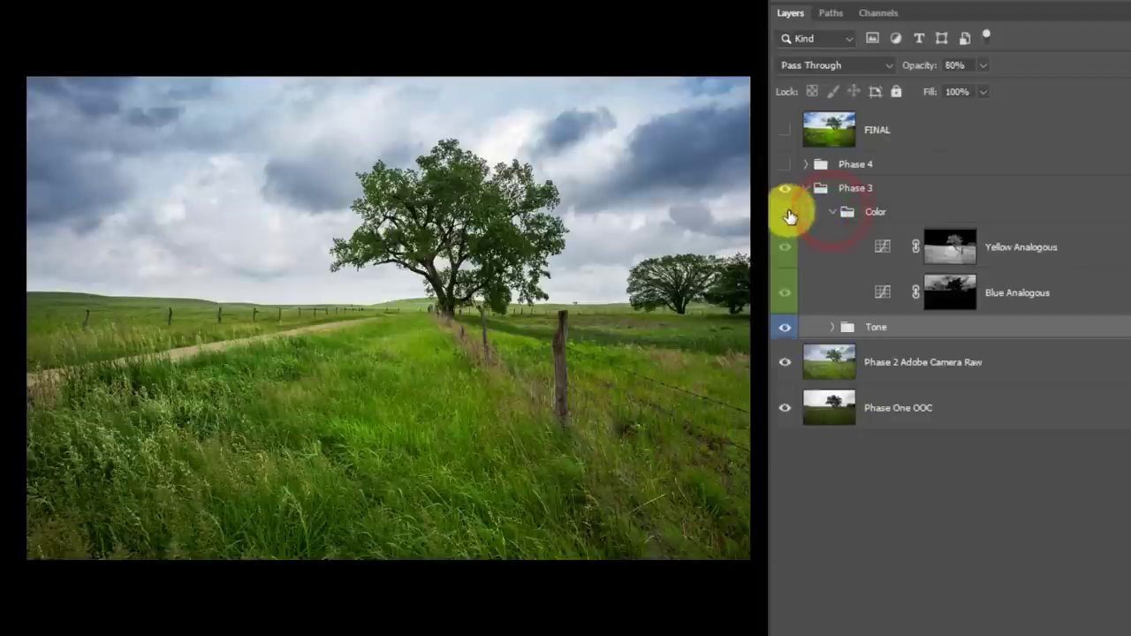
click(786, 213)
click(784, 246)
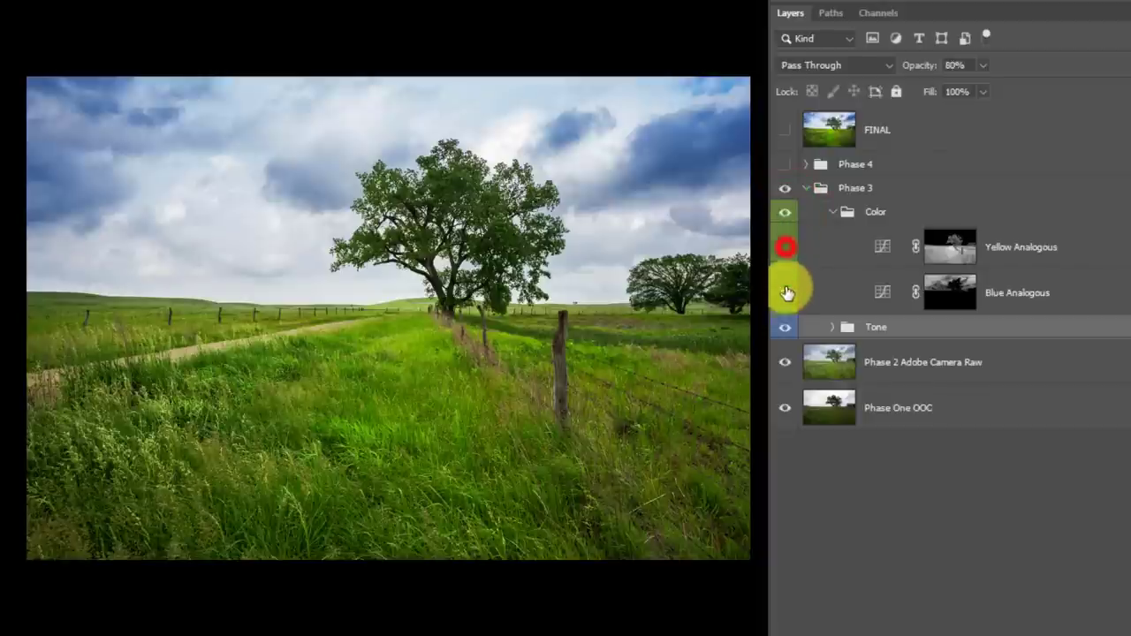
Turn on Blue Analogous and display its sky mask on the canvas
click(785, 292)
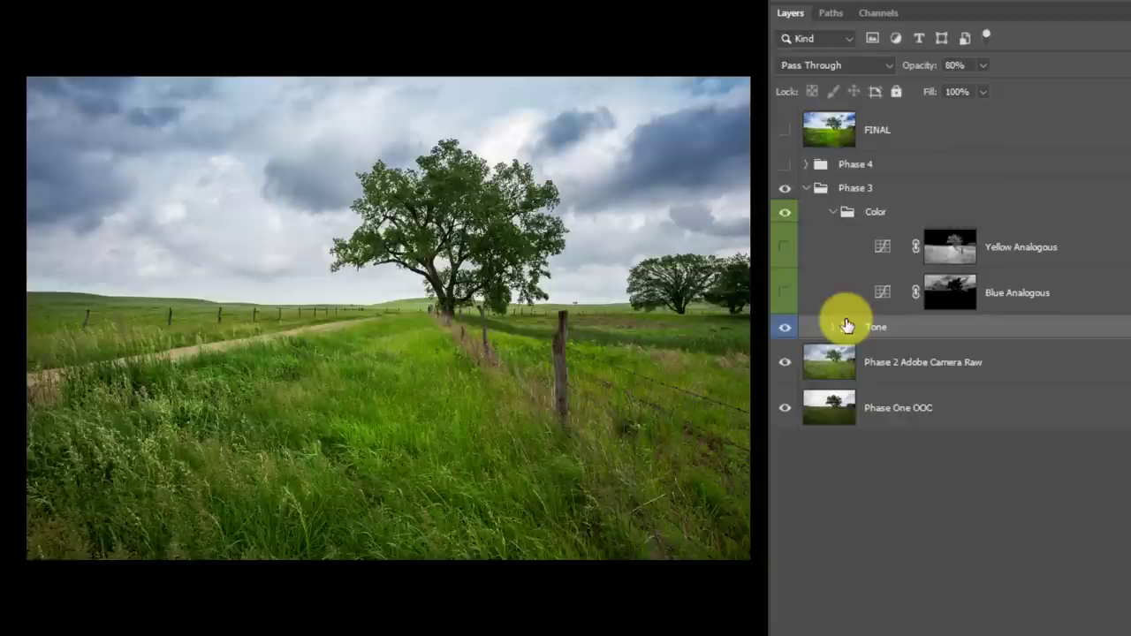
click(785, 293)
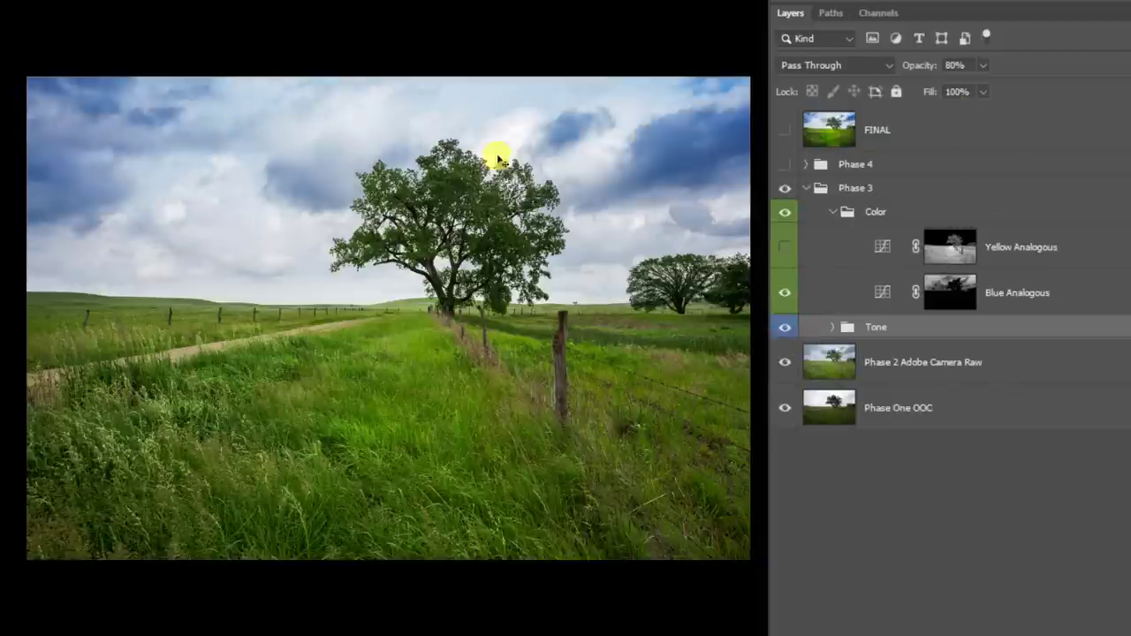
alt+click(965, 295)
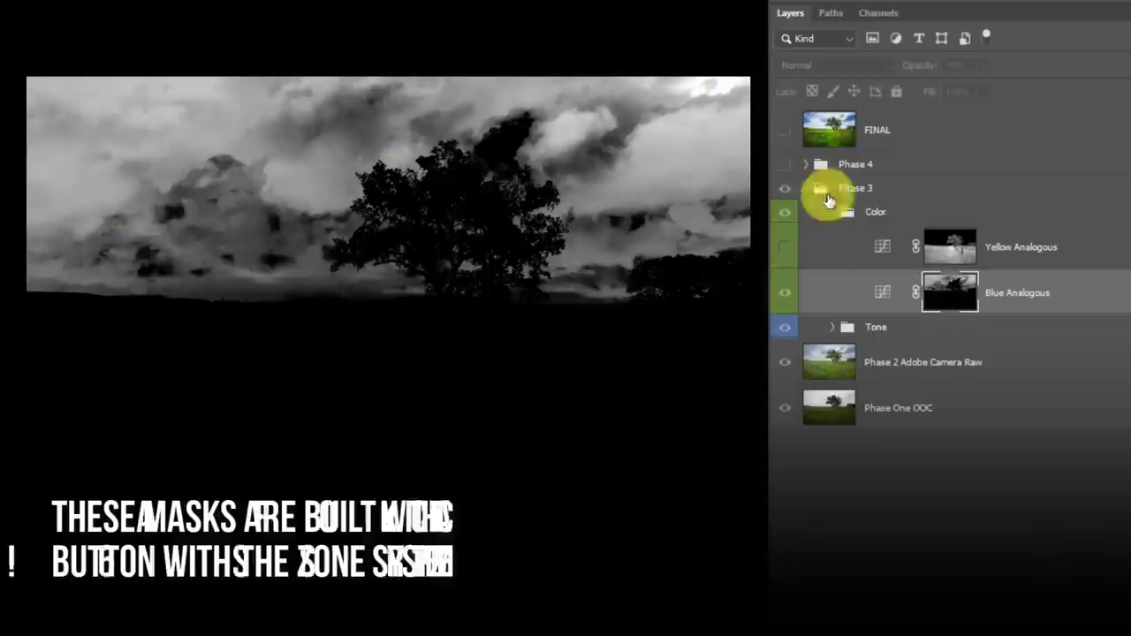
Compare Blue Analogous with its mask disabled, then show Yellow Analogous and view its mask
alt+click(954, 292)
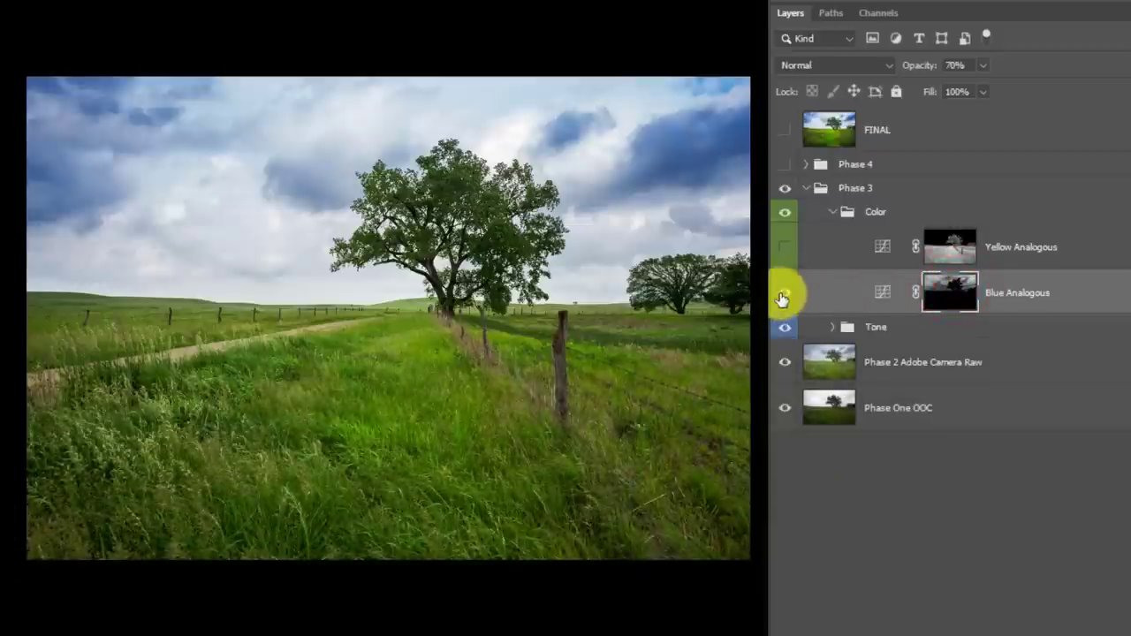
shift+click(944, 297)
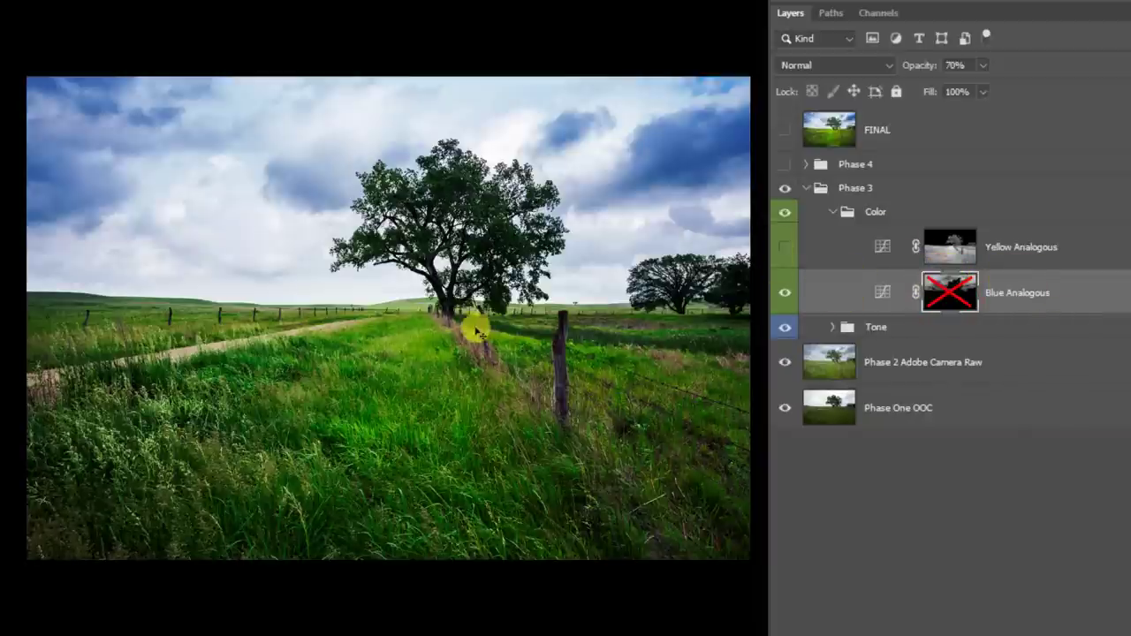
shift+click(947, 292)
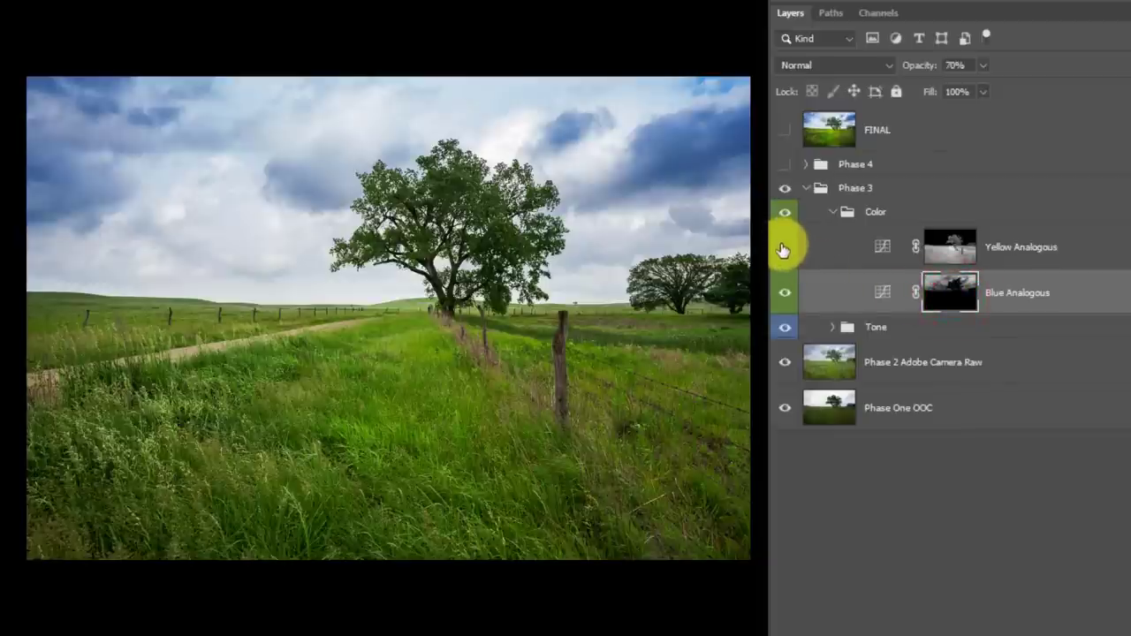
click(783, 249)
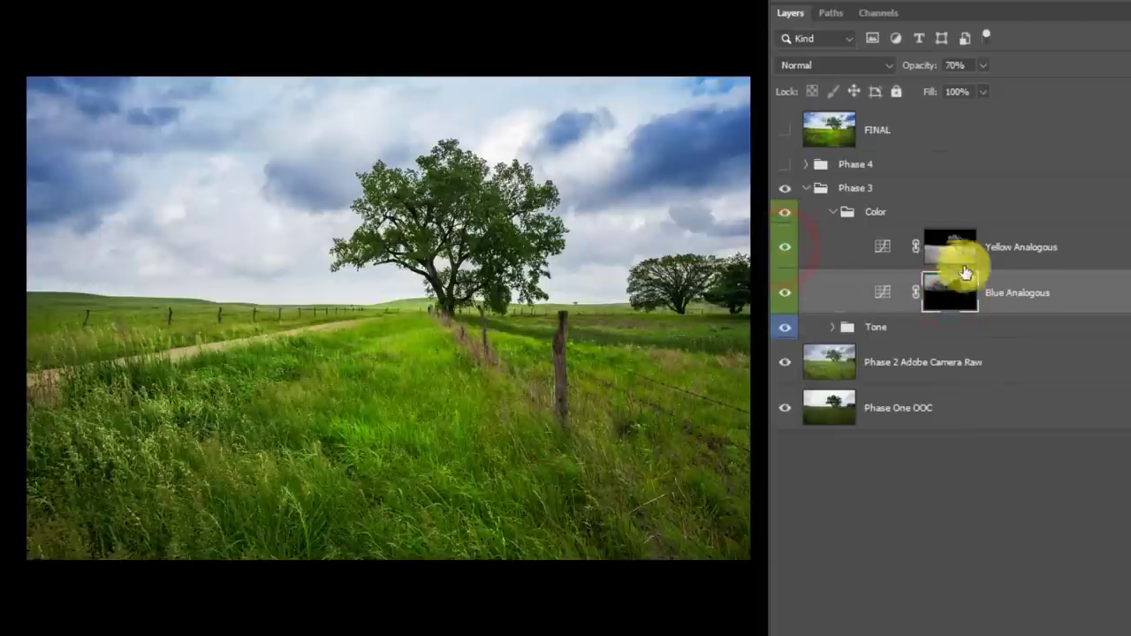
alt+click(951, 250)
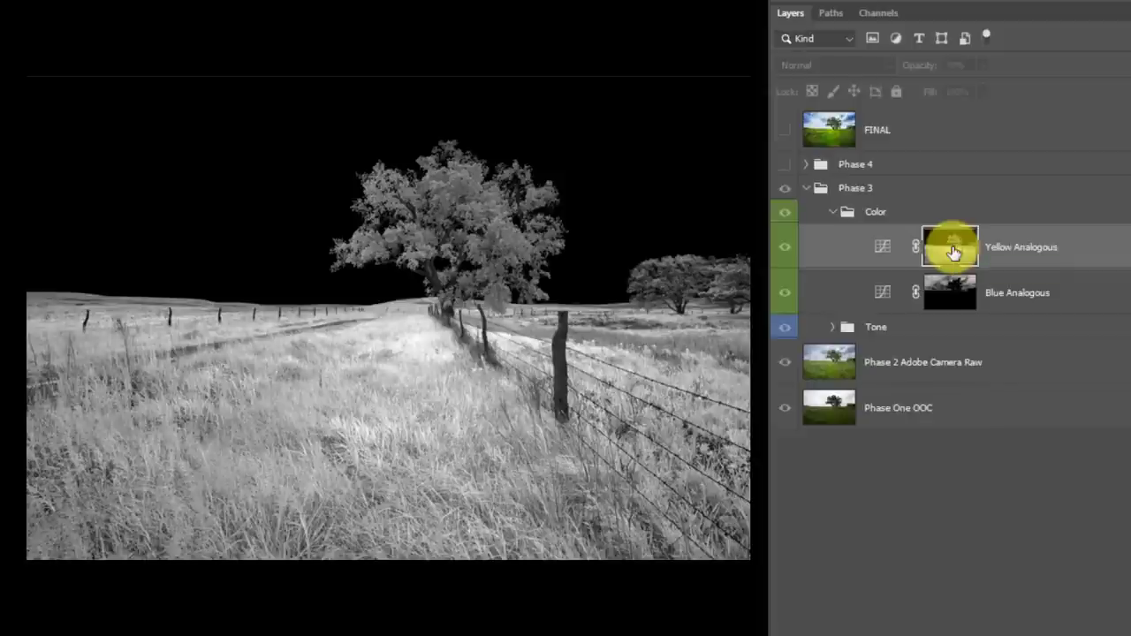
Open Phase 4, compare Dramatic Radiance off and on, and select its Hard Mix 20% fill layer
alt+click(953, 252)
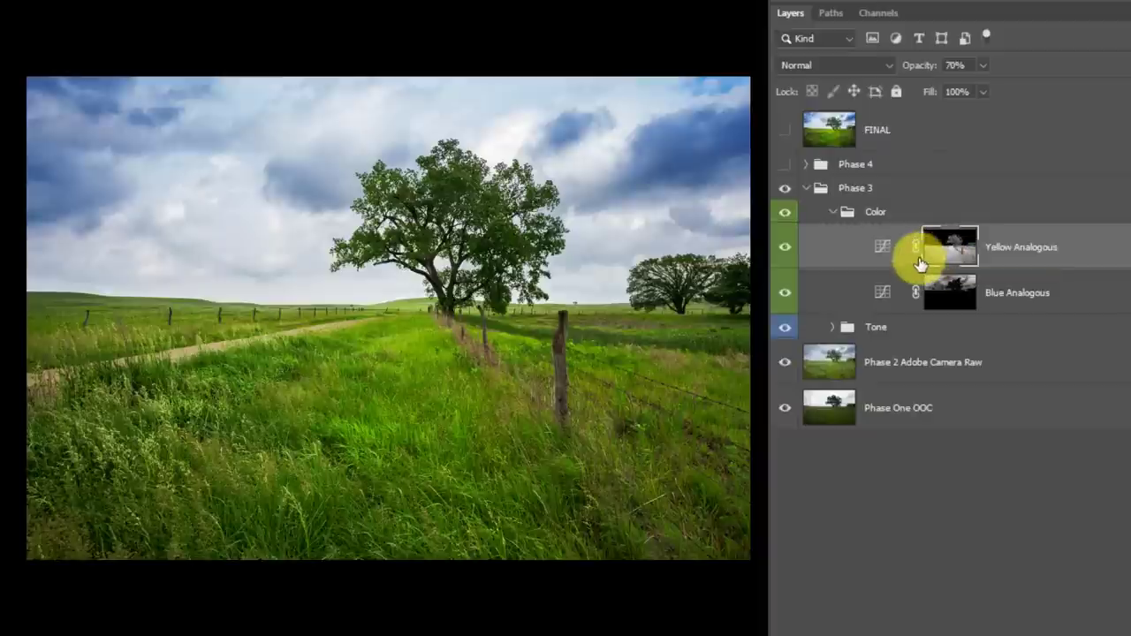
click(807, 189)
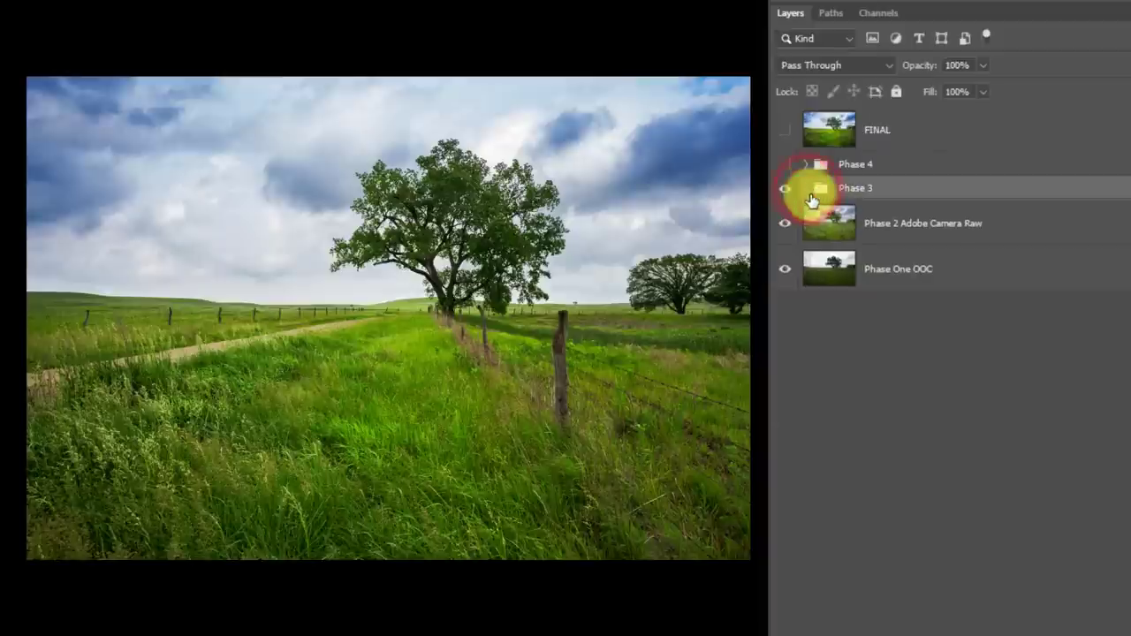
click(803, 165)
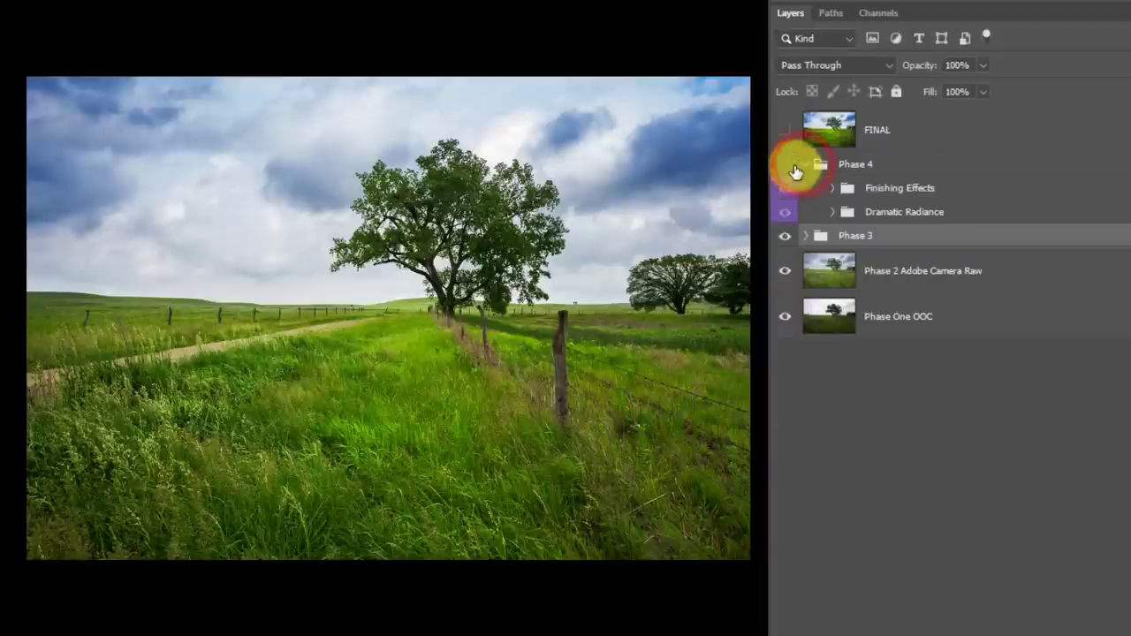
click(785, 181)
drag(785, 181, 785, 212)
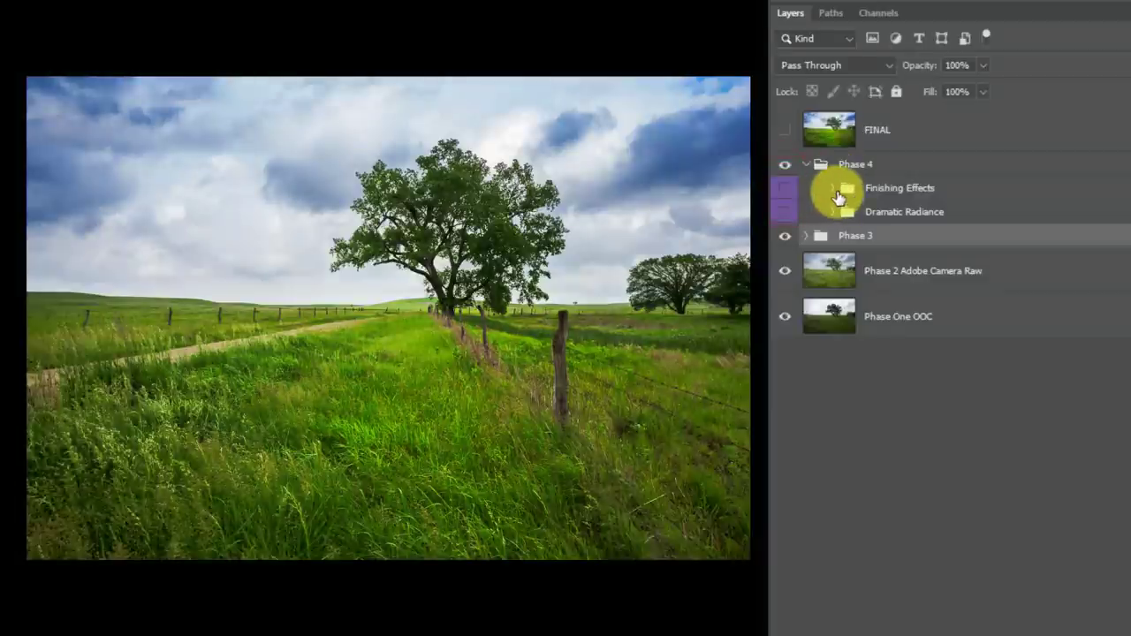
click(786, 213)
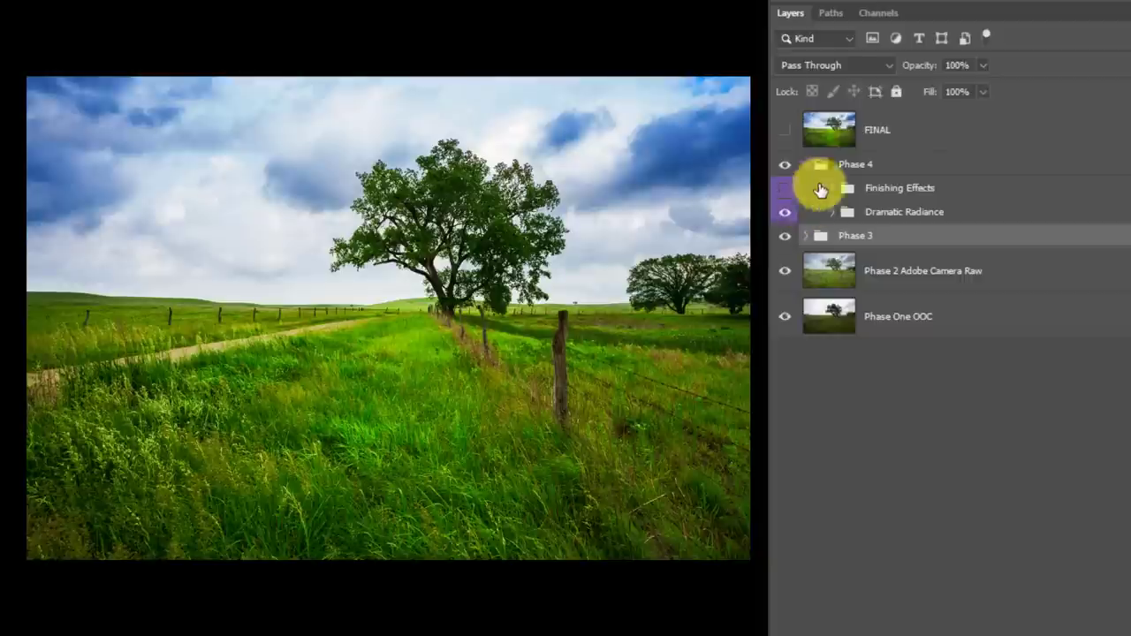
click(832, 211)
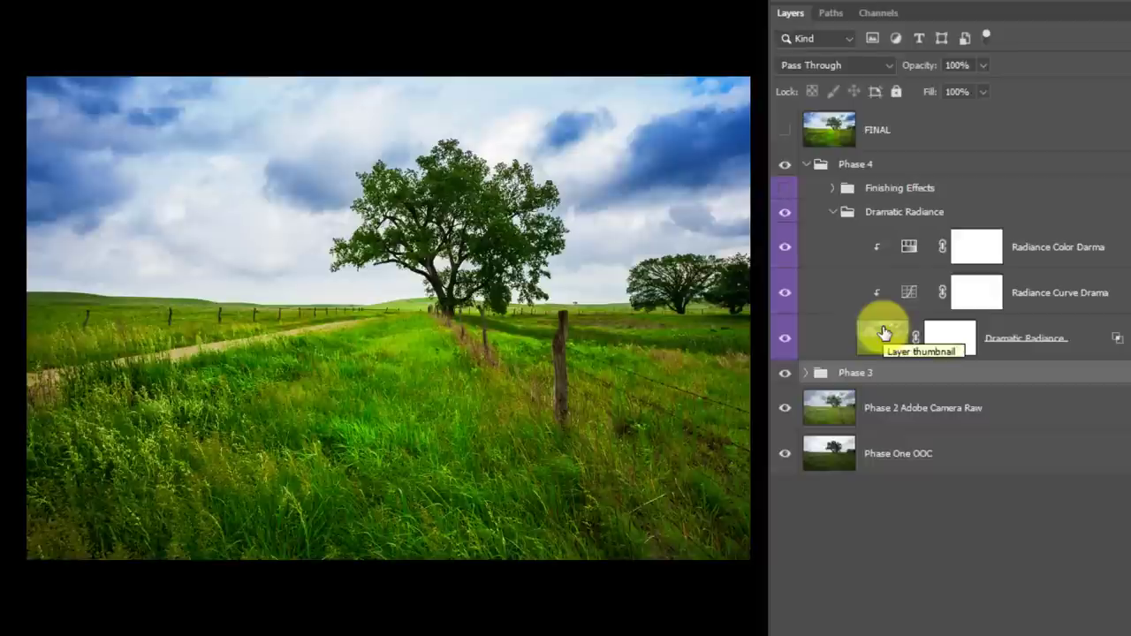
click(1092, 333)
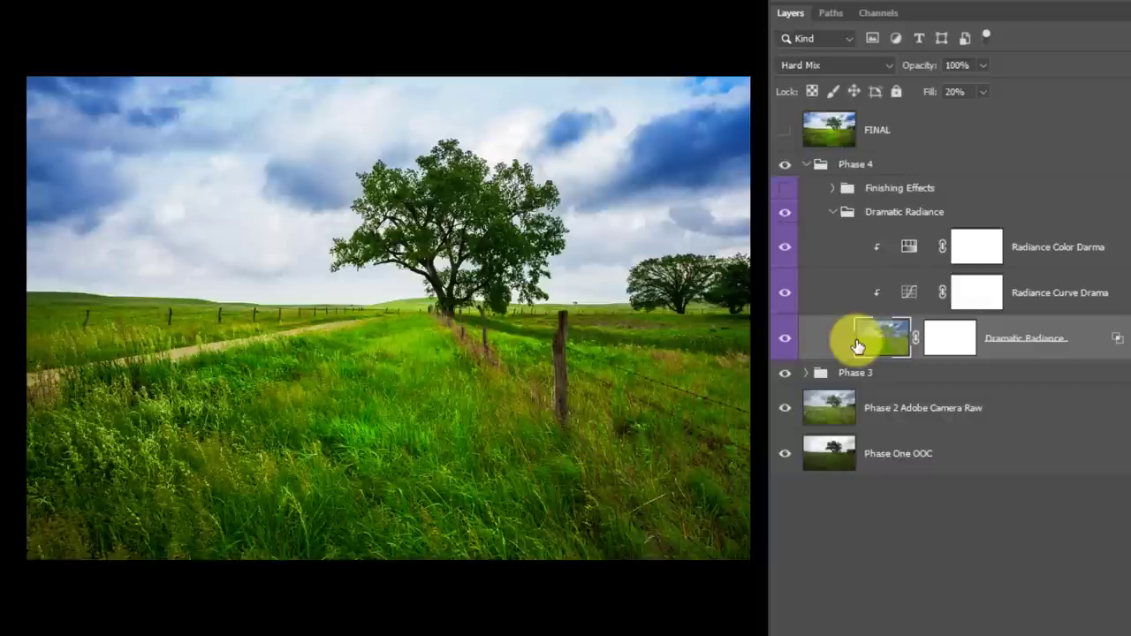
Expand Finishing Effects and hide all of its layers
click(832, 211)
click(833, 187)
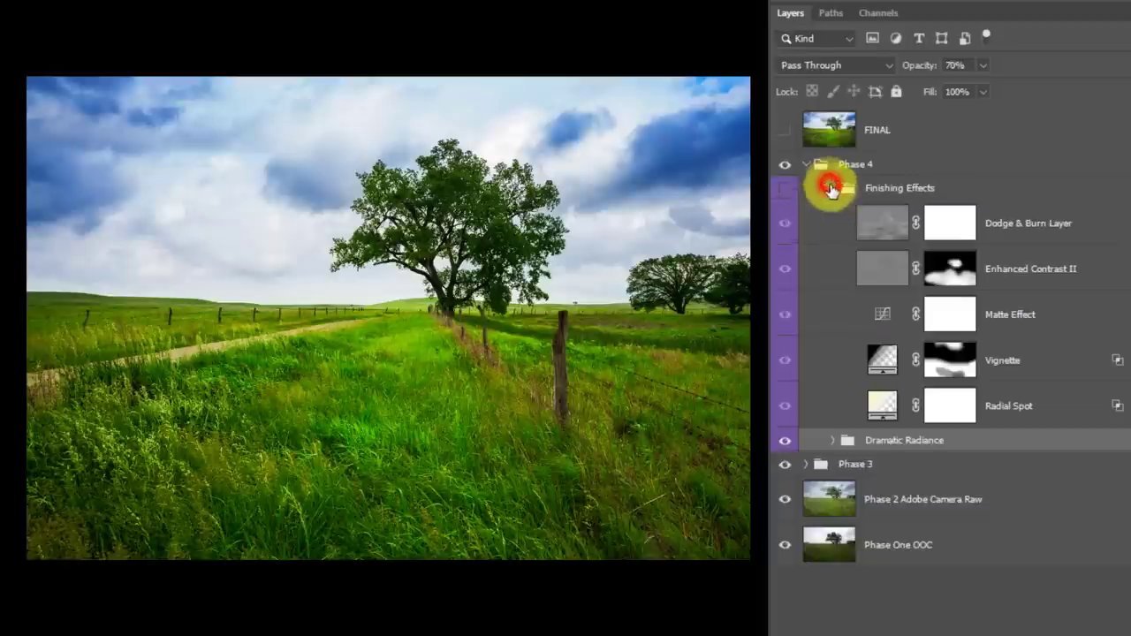
click(785, 224)
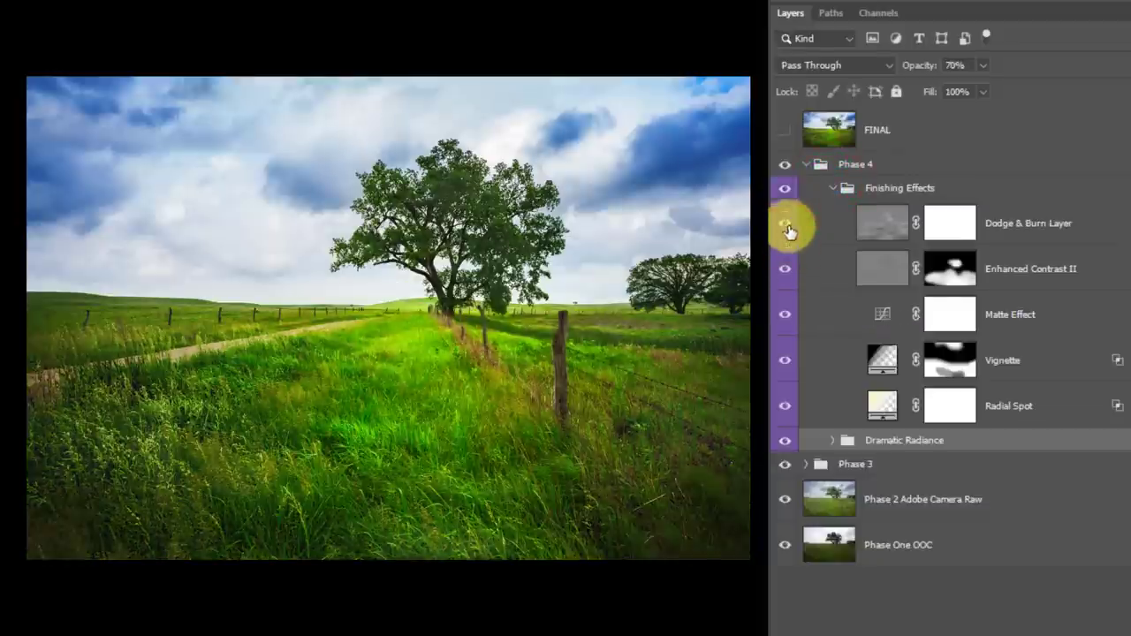
drag(785, 224, 786, 404)
click(785, 192)
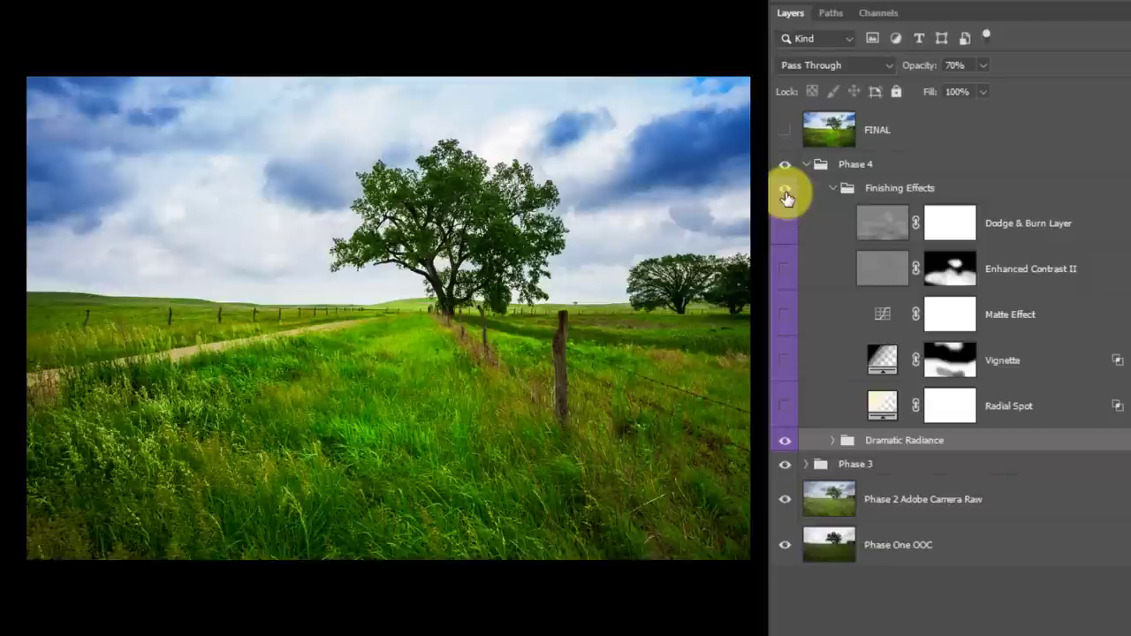
Re-enable Finishing Effects with only Radial Spot and the 50% Vignette switched on
click(785, 193)
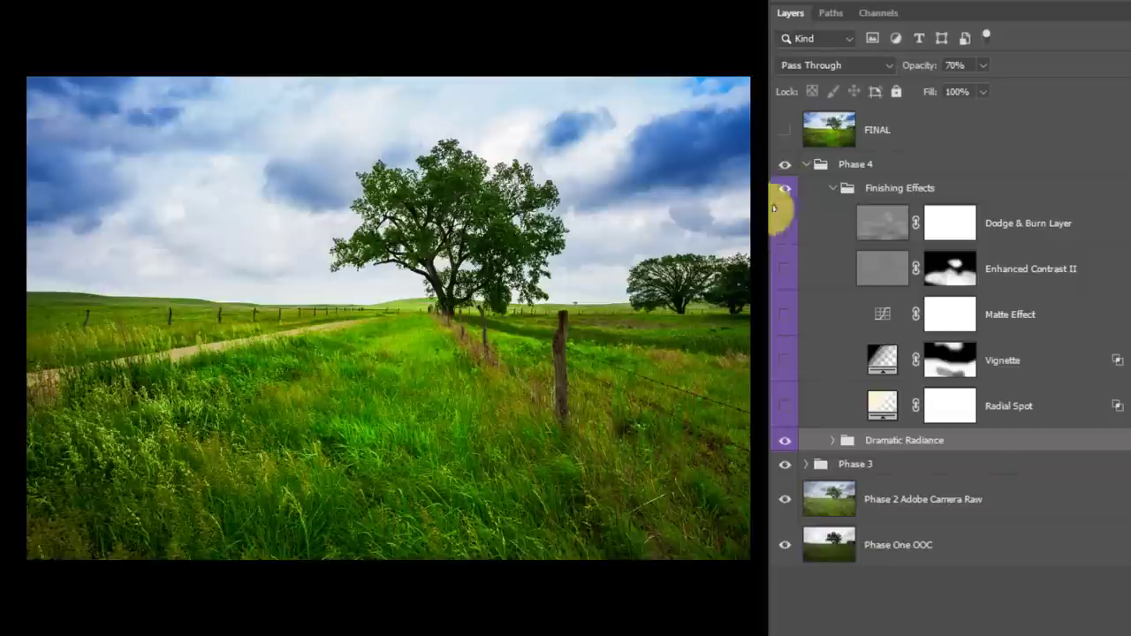
click(786, 406)
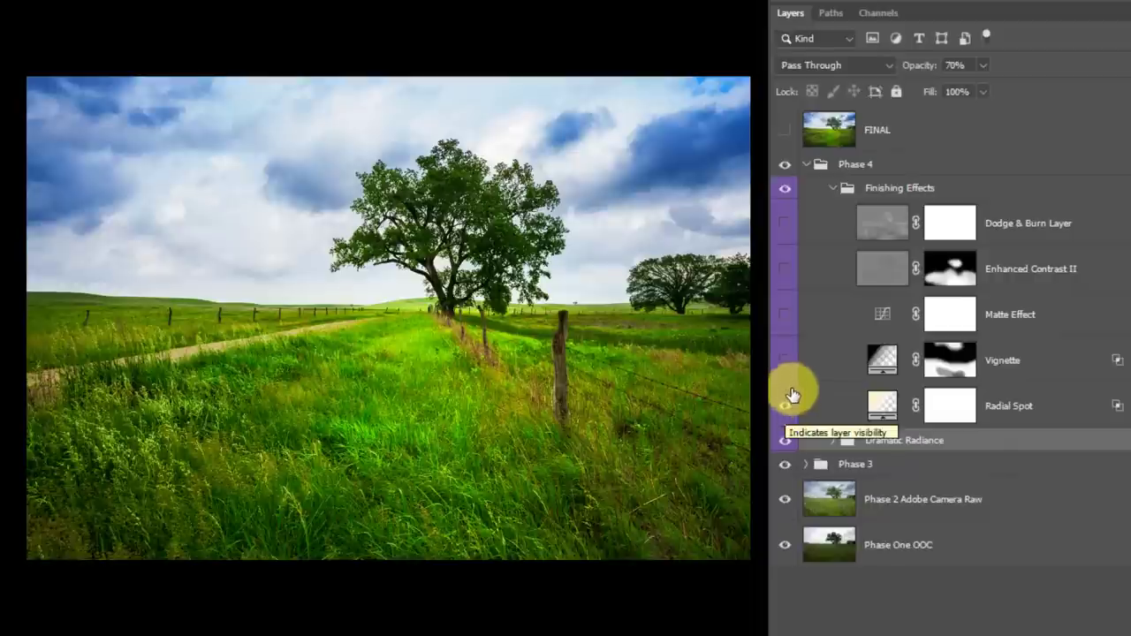
click(791, 362)
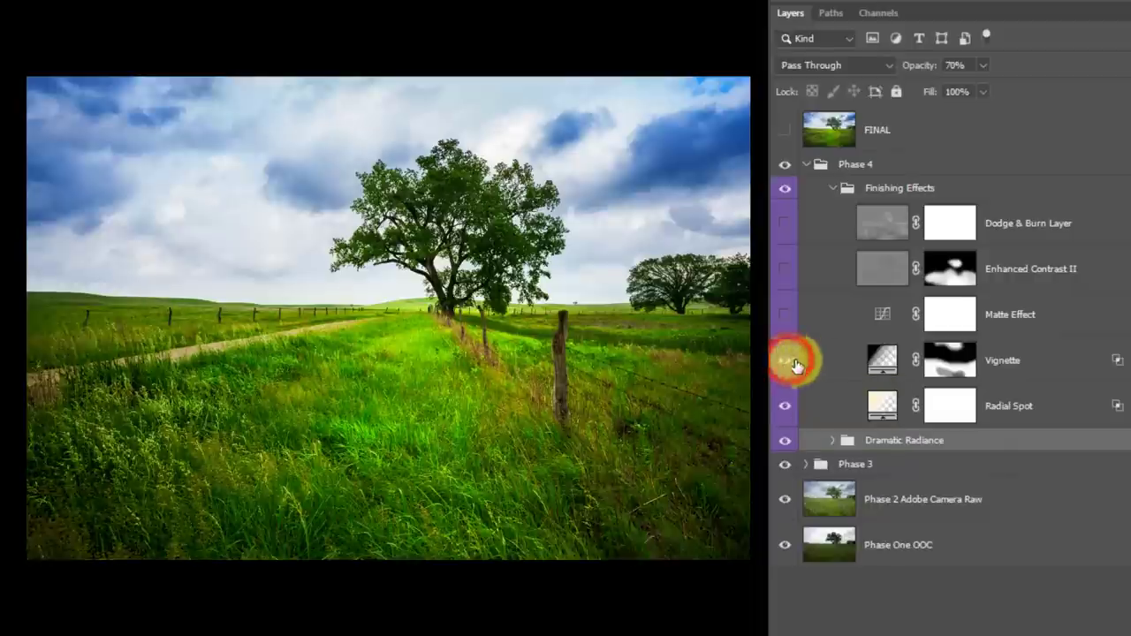
click(871, 360)
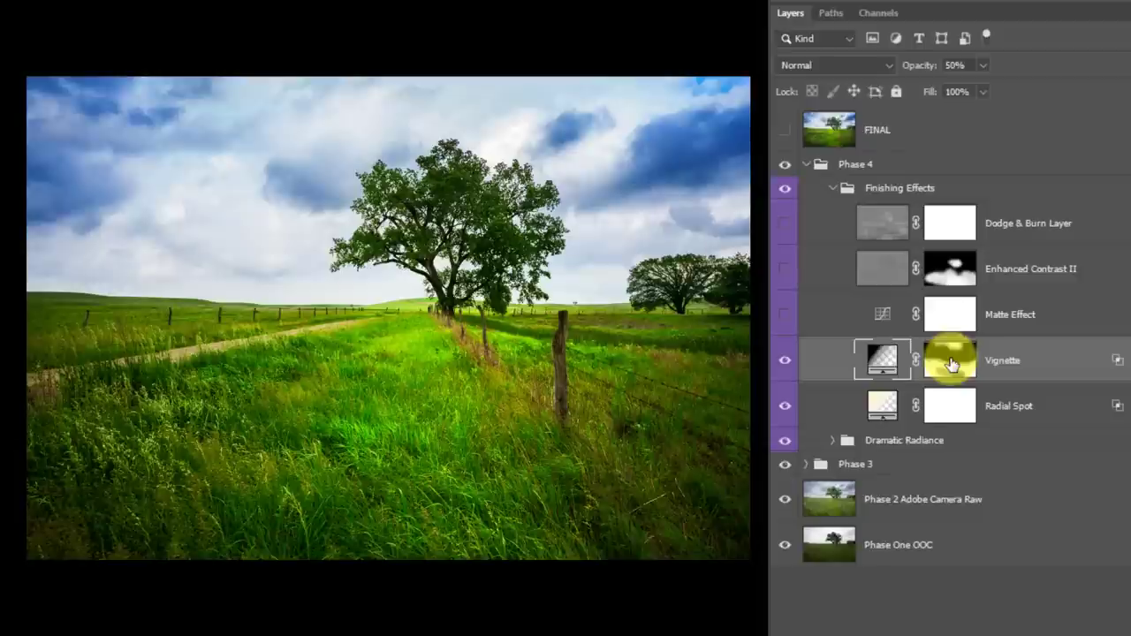
Turn on Matte Effect and Enhanced Contrast II, comparing the grass close up, then fit the image on screen
click(785, 314)
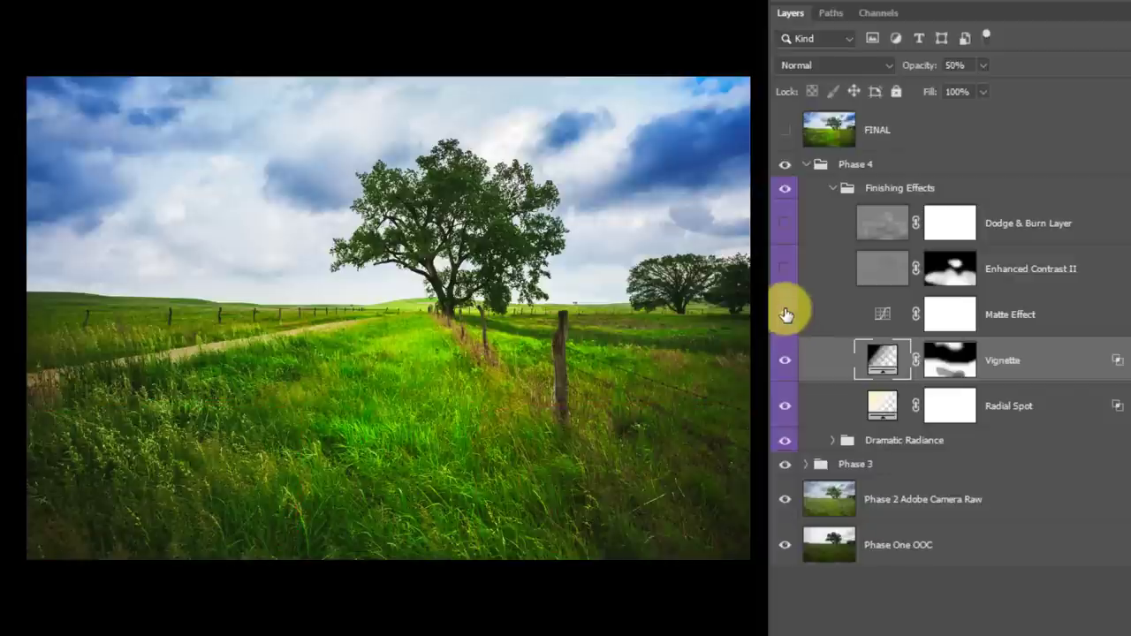
click(783, 269)
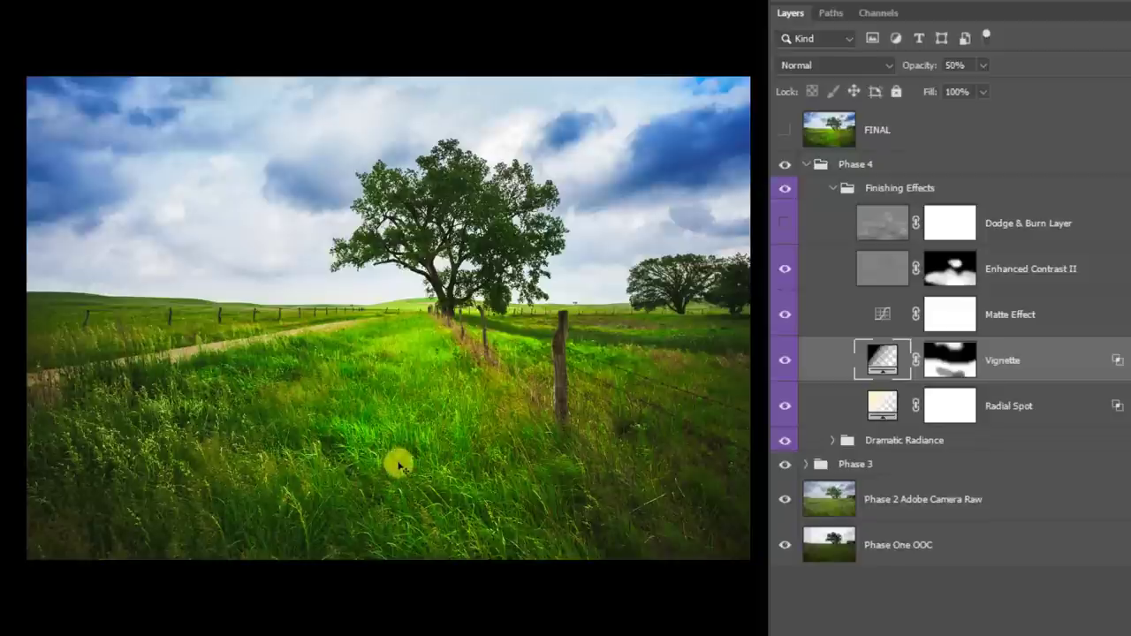
drag(401, 440, 449, 447)
click(786, 269)
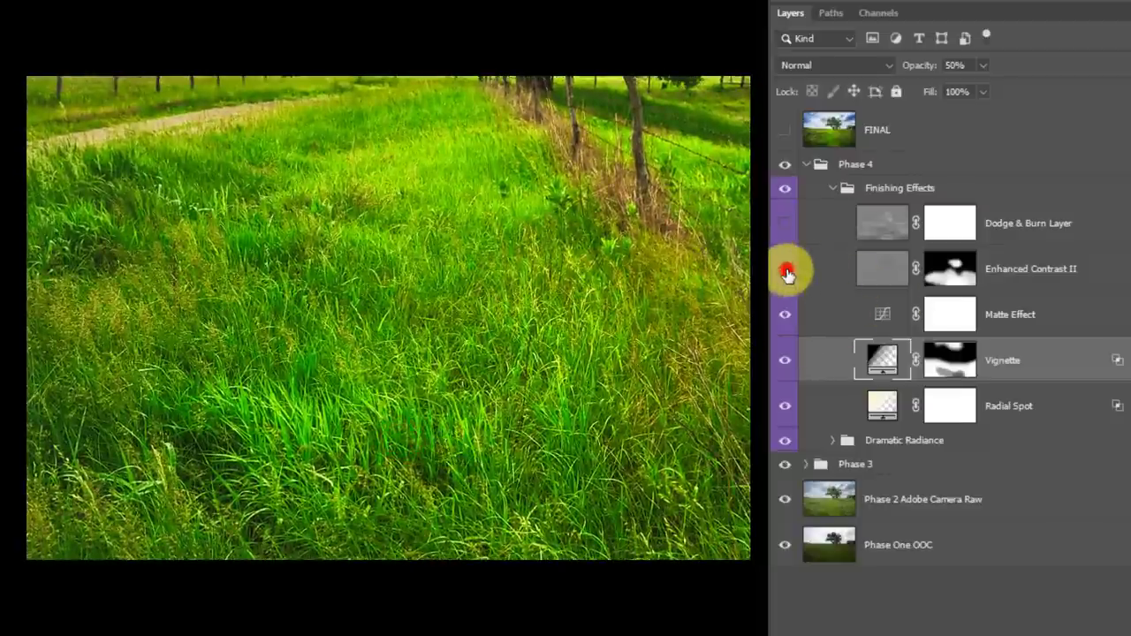
click(787, 271)
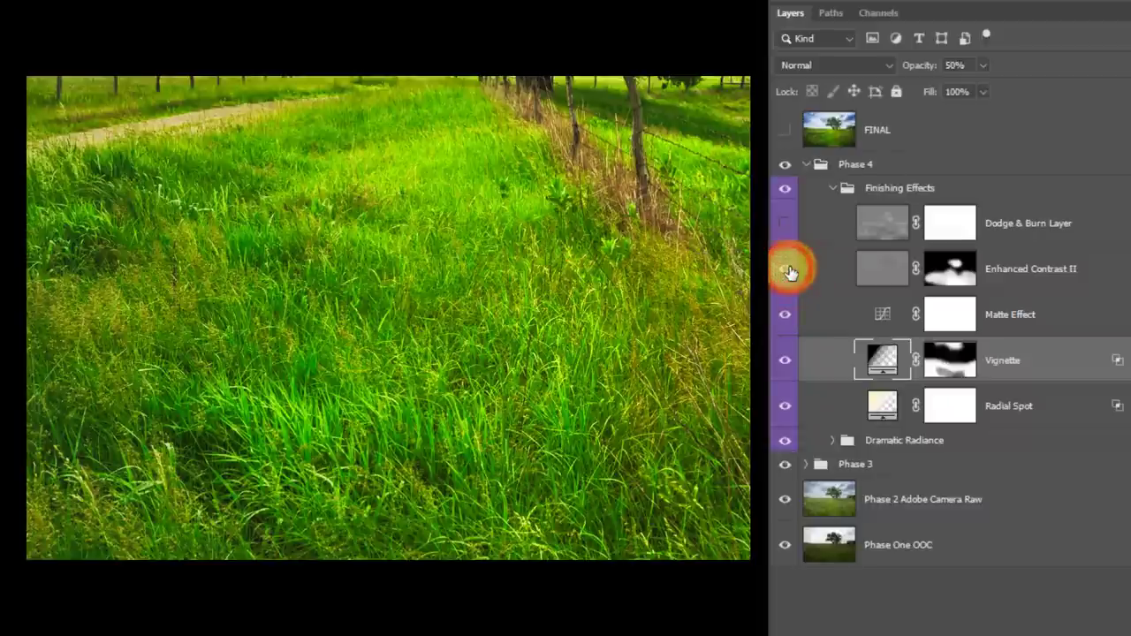
click(787, 271)
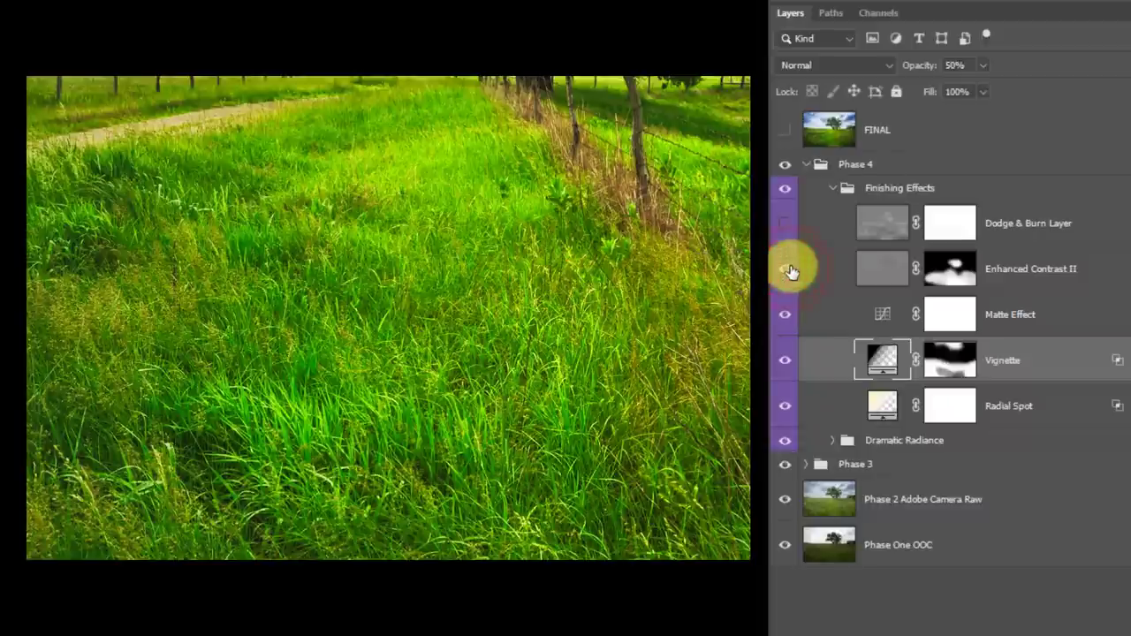
right_click(480, 328)
click(487, 334)
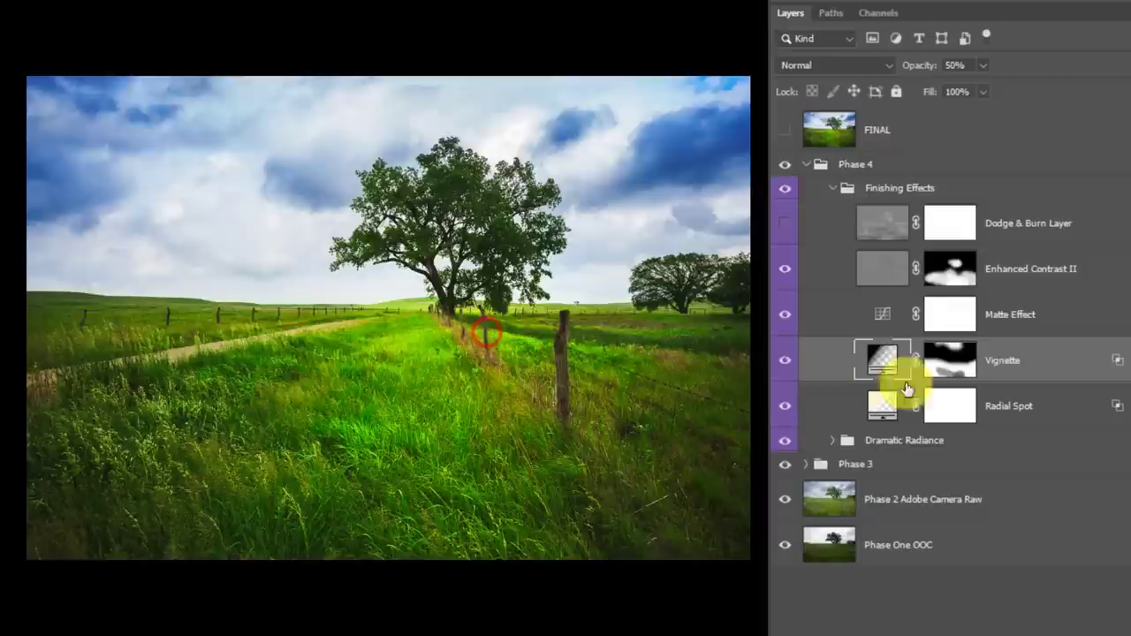
Compare the Dodge & Burn Layer on and off, leave it on, and select Finishing Effects
click(786, 227)
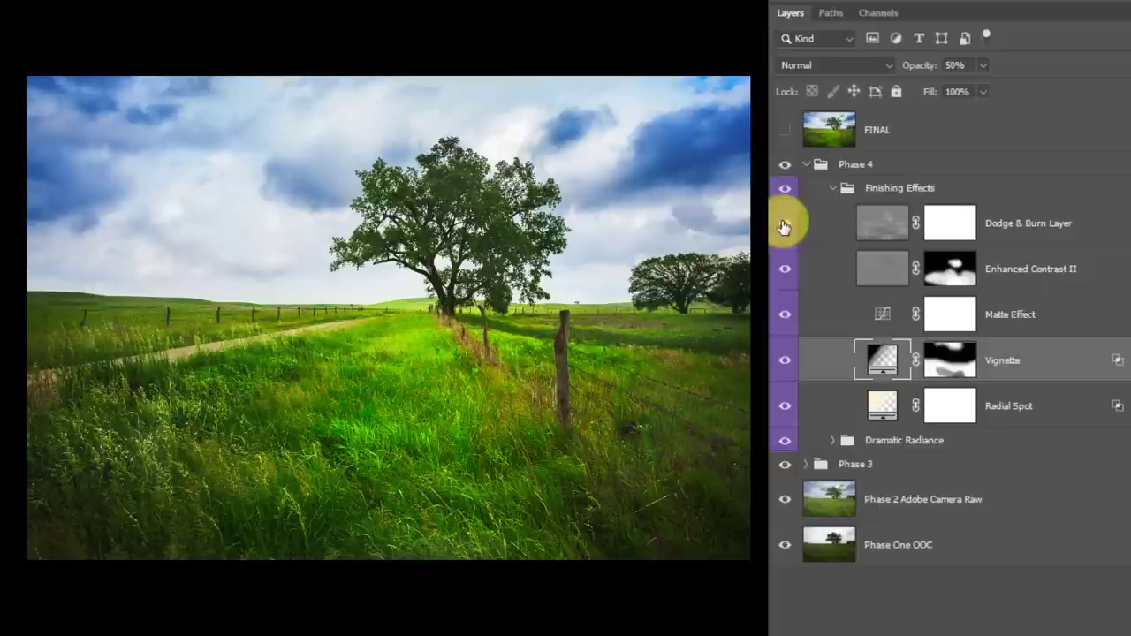
click(784, 227)
click(784, 227)
click(784, 227)
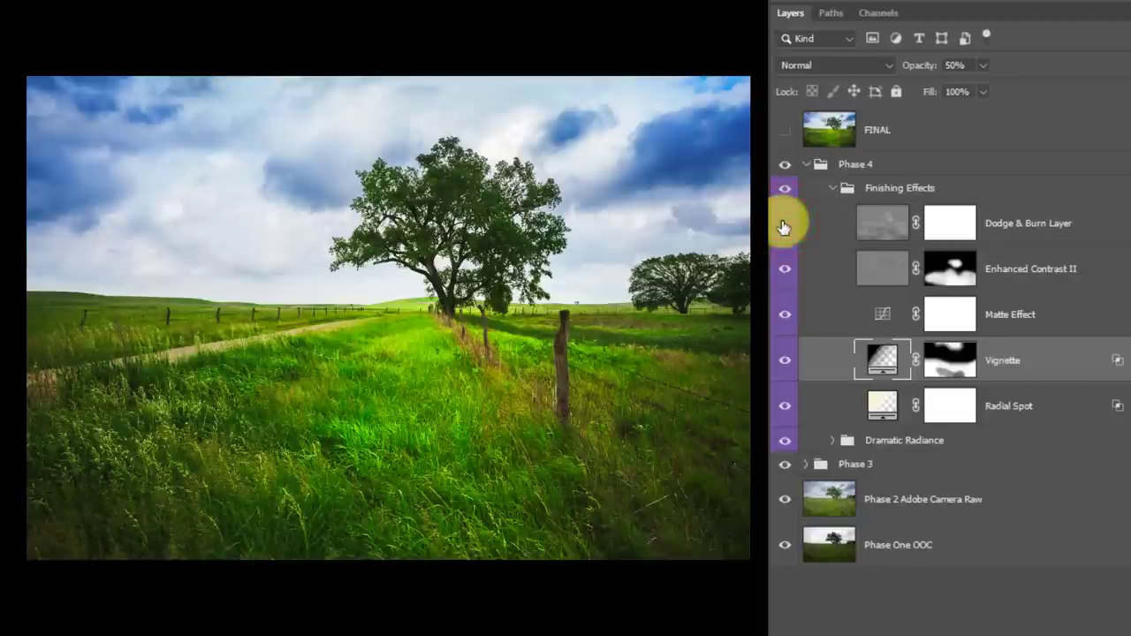
click(783, 227)
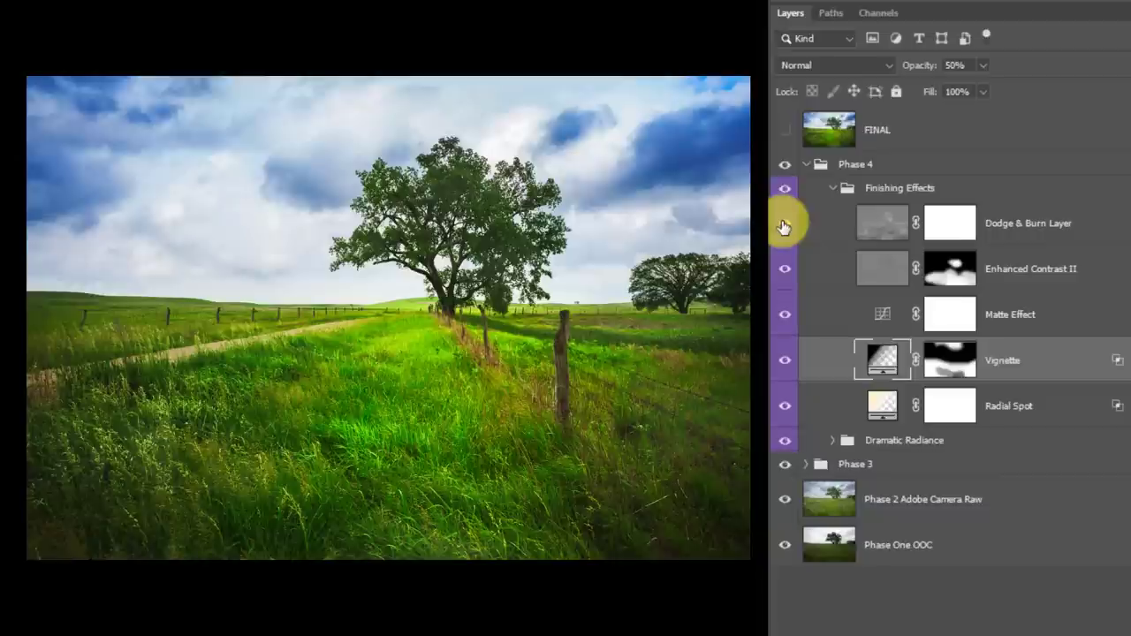
click(784, 227)
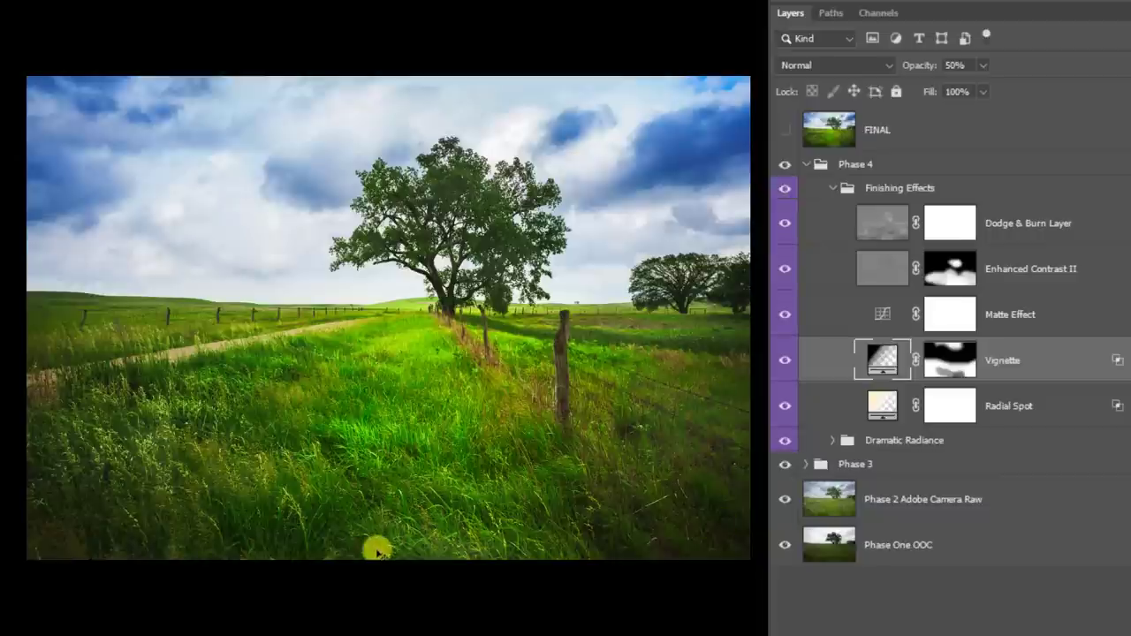
click(784, 227)
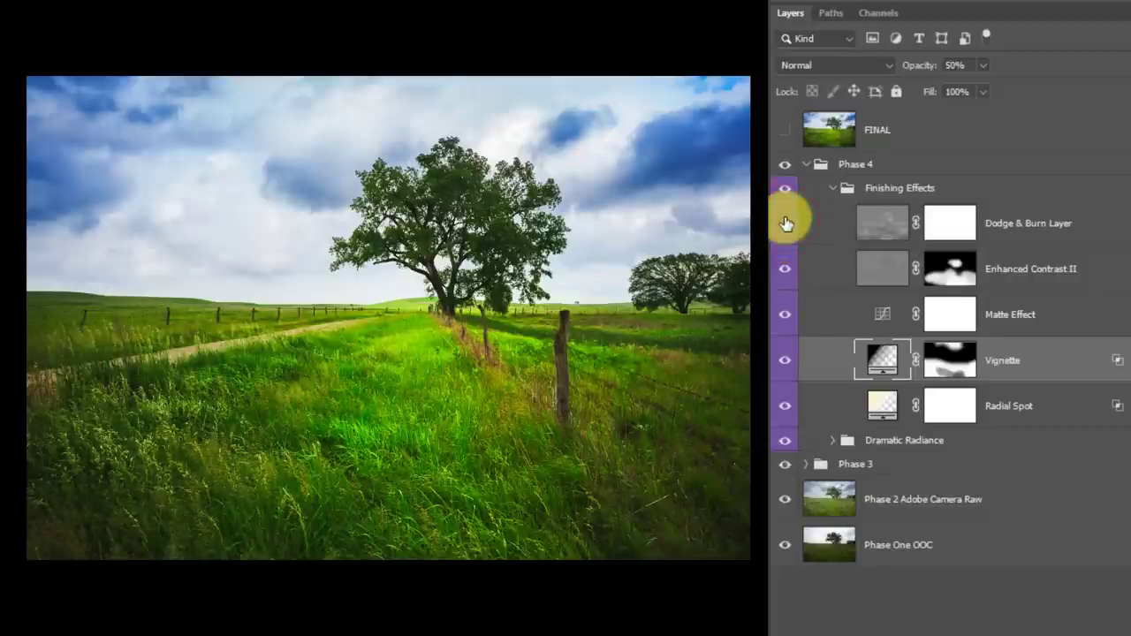
click(786, 223)
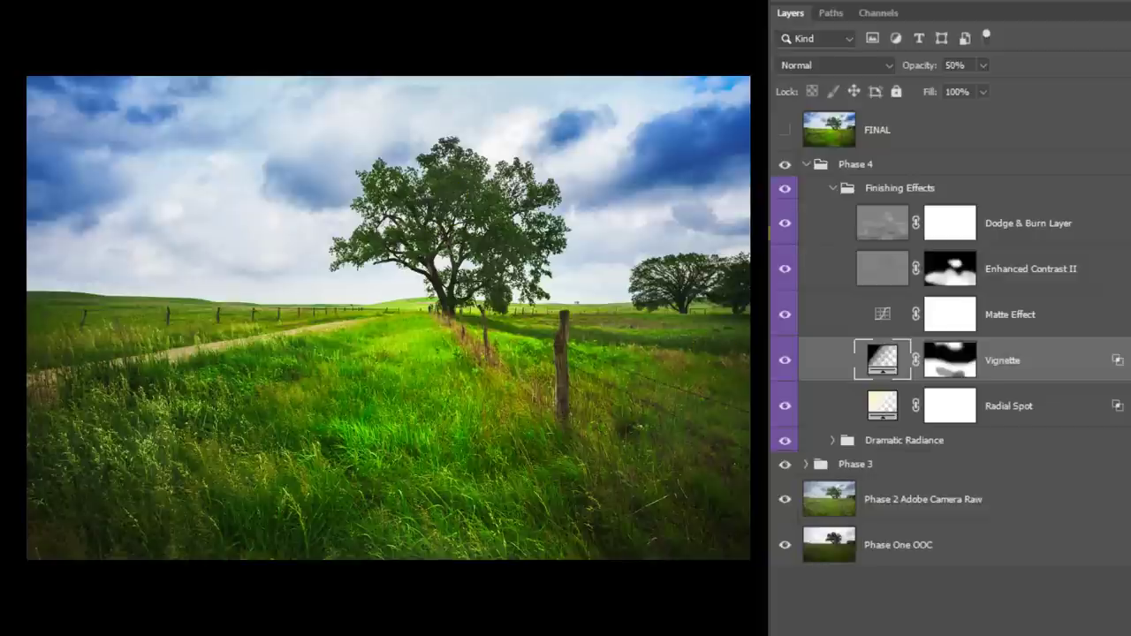
click(834, 195)
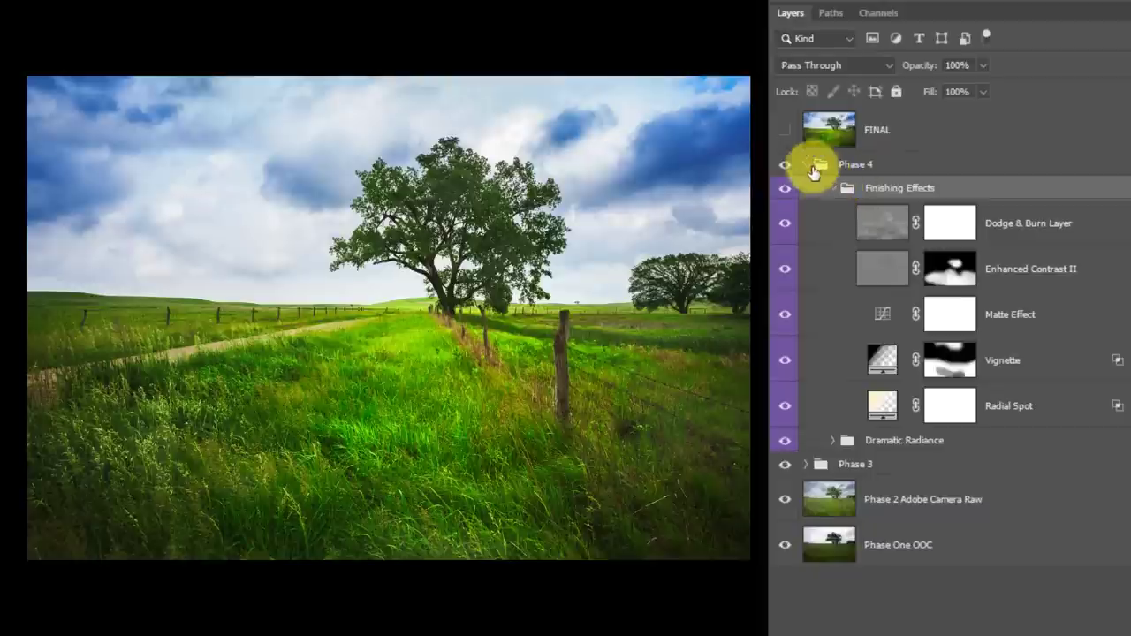
Collapse Phase 4, hide Phase 2 and Phase 3, and toggle Phase 4 to compare with the original
click(806, 165)
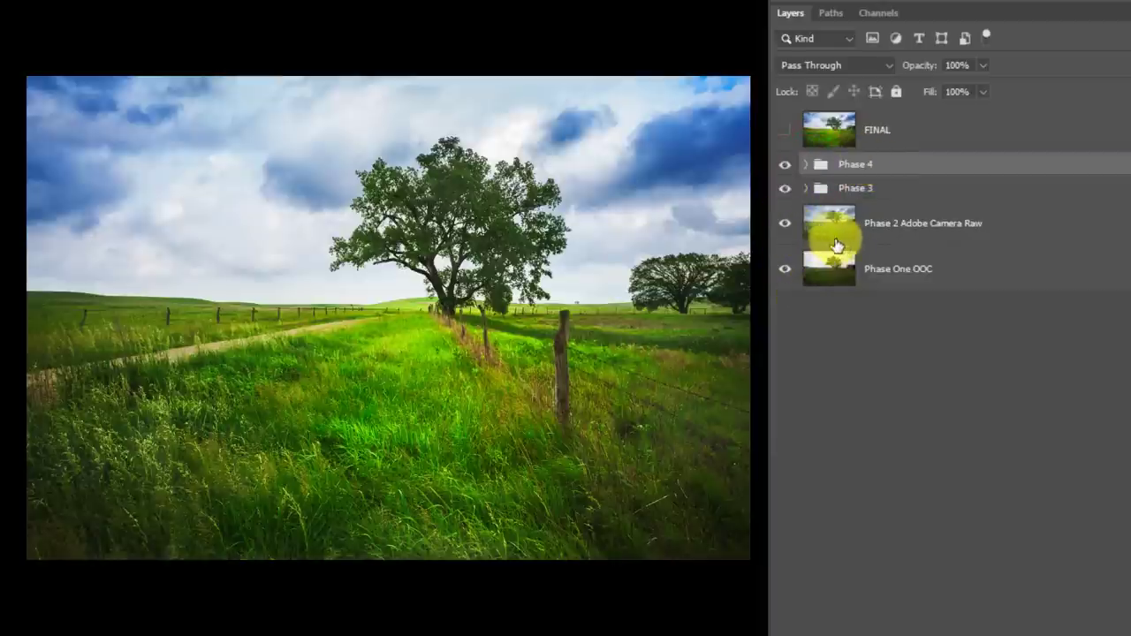
drag(785, 222, 787, 194)
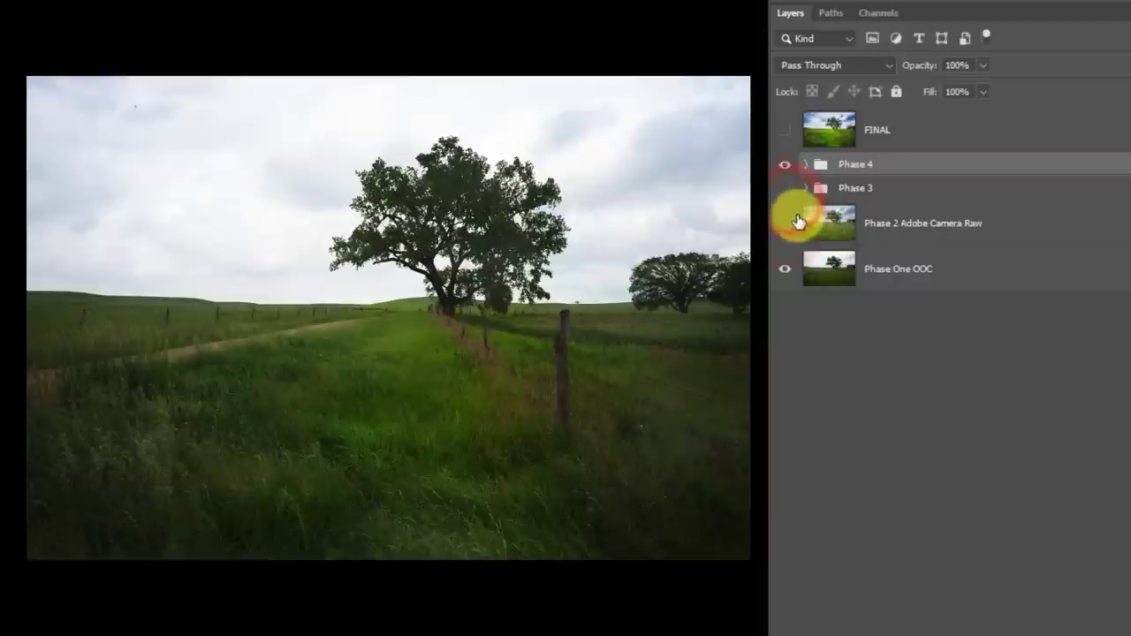
click(785, 165)
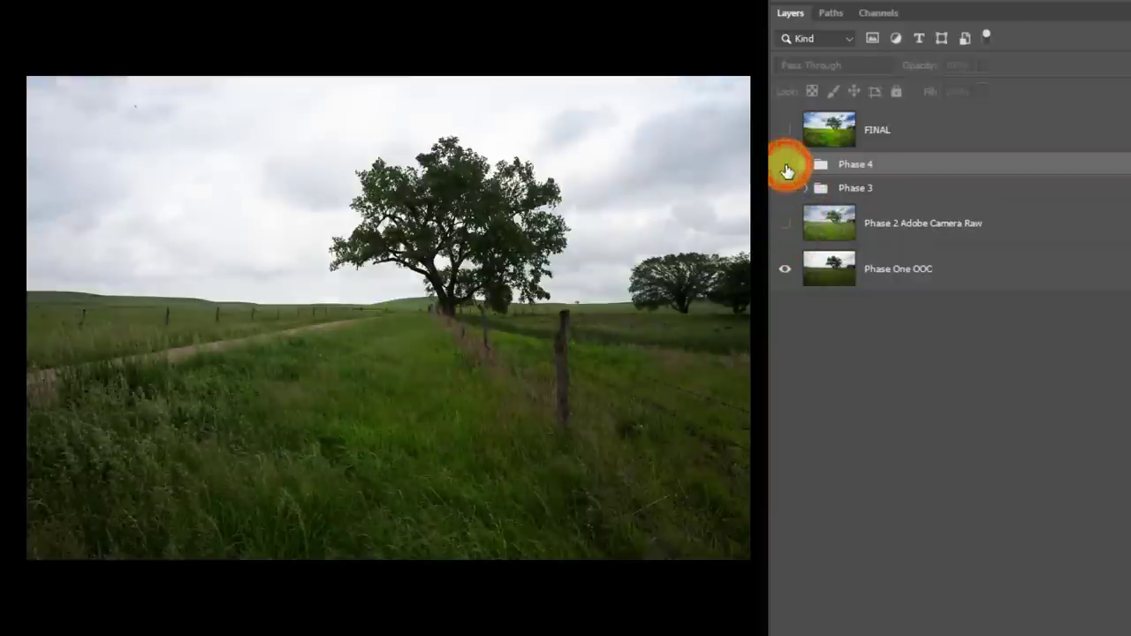
click(786, 167)
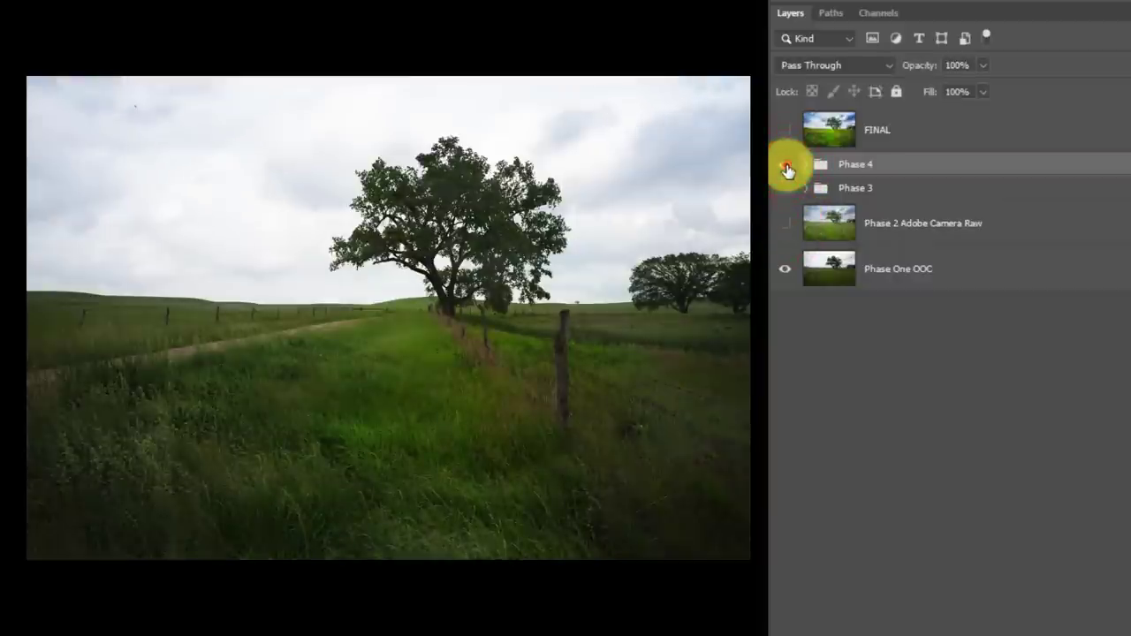
click(786, 167)
click(787, 168)
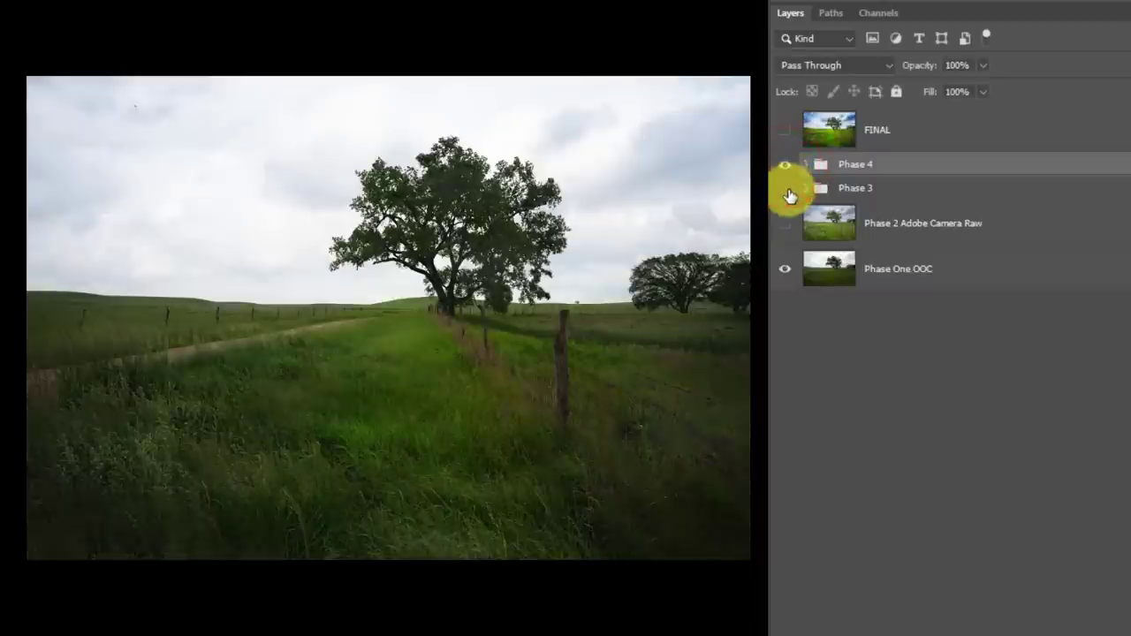
Show Phase 2 and Phase 3 again, toggling Phase 4 and Phase 3 to compare their effects
click(786, 223)
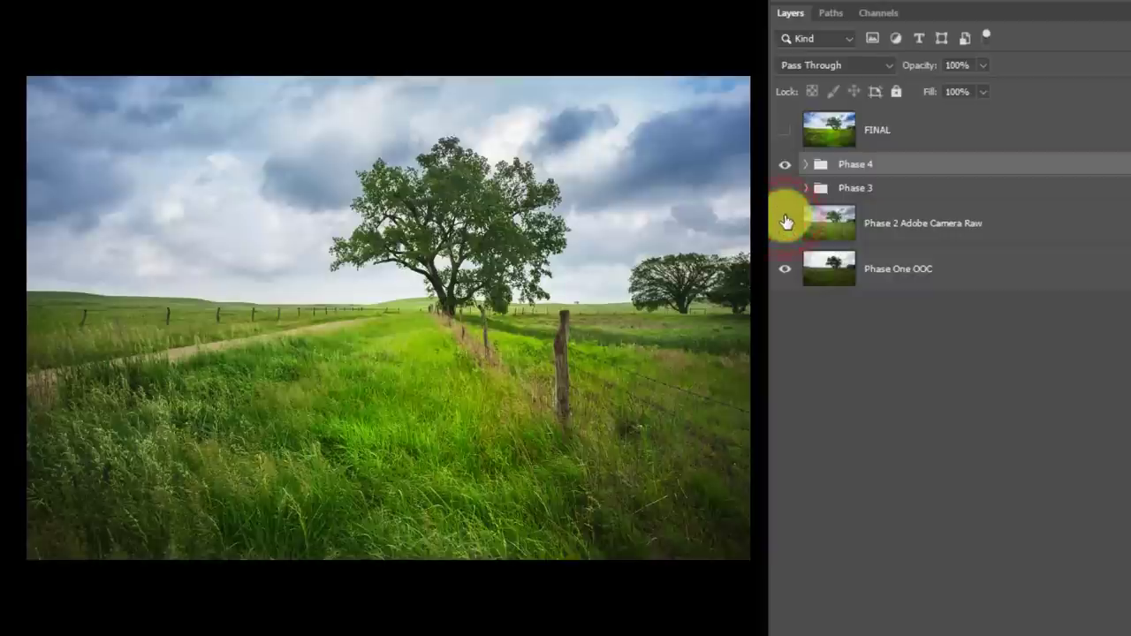
click(786, 169)
click(787, 170)
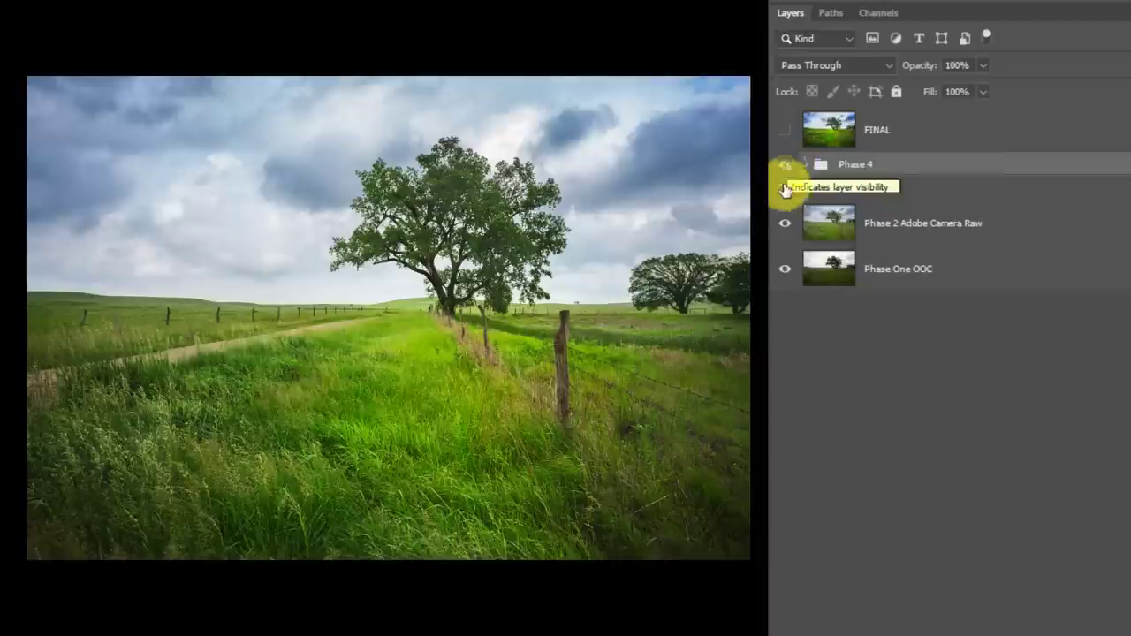
click(783, 190)
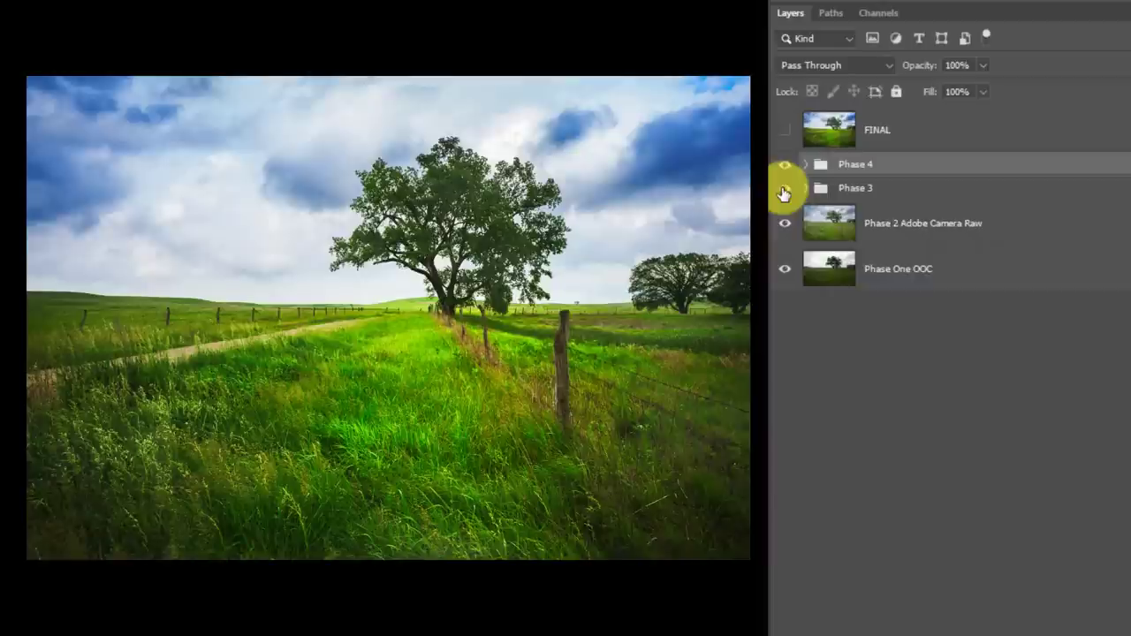
click(783, 191)
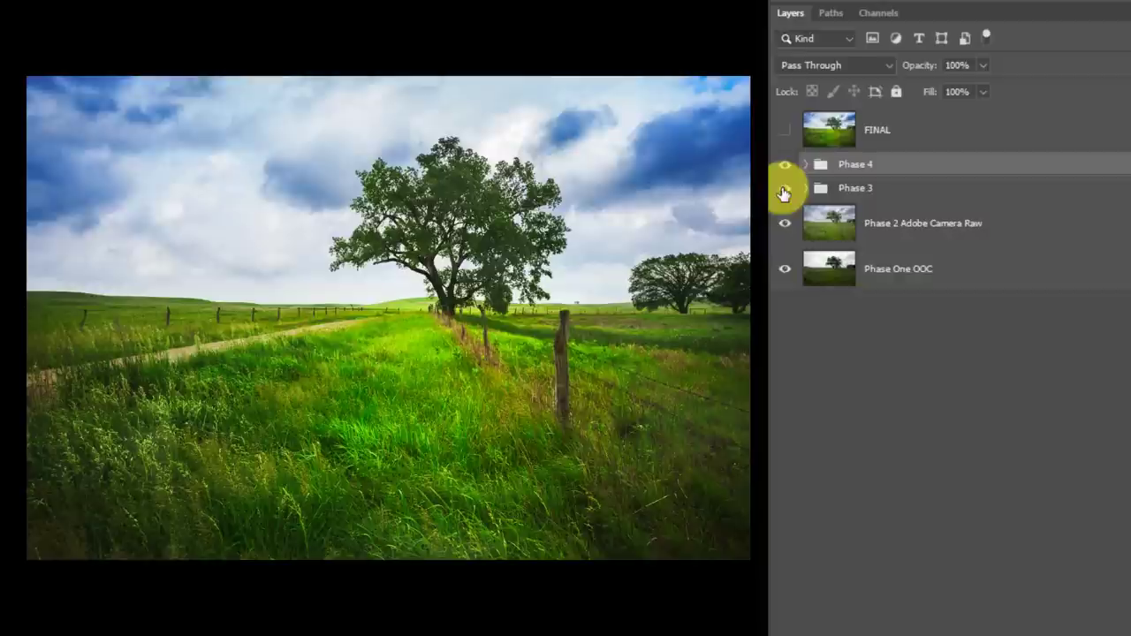